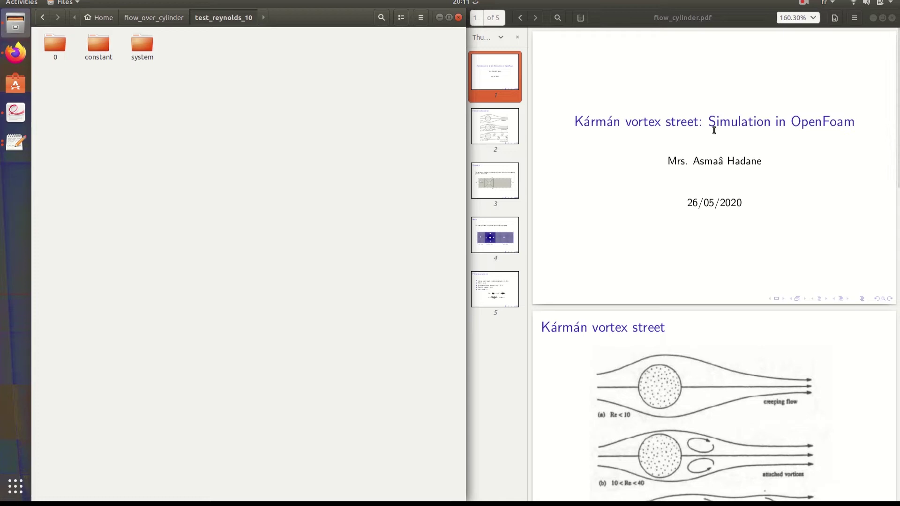
# - Scroll flow_cylinder.pdf to the Kármán vortex street slide with regimes Re < 10, 10–40, 40–200,000
pyautogui.scroll(-2, 713, 130)
pyautogui.scroll(-10, 713, 263)
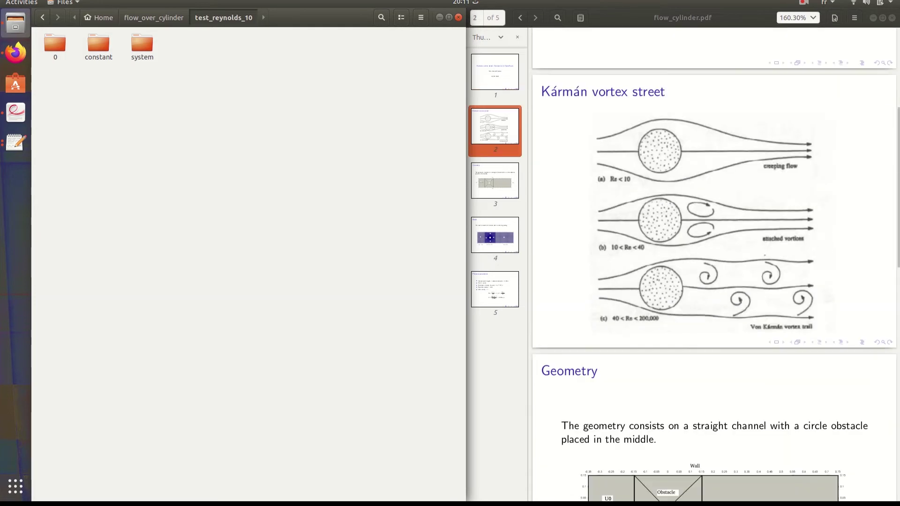
pyautogui.scroll(2, 714, 262)
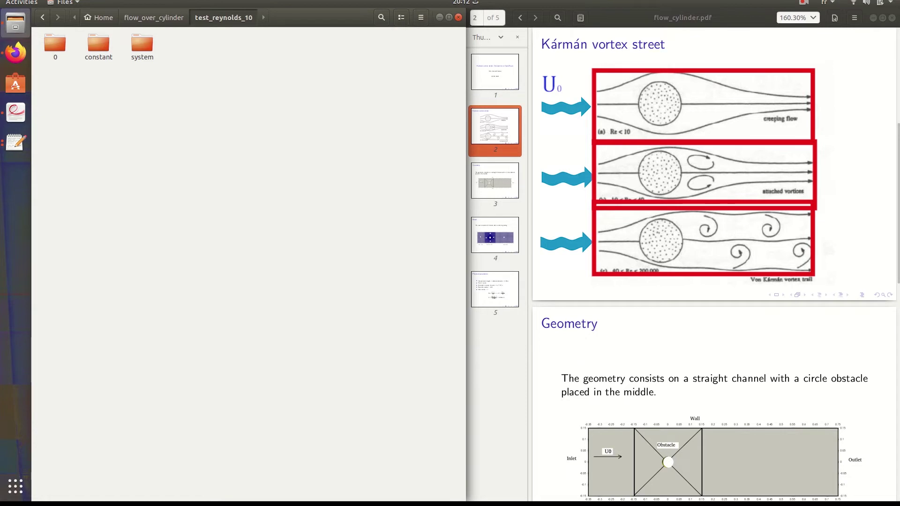
# - Scroll to page 3, the Geometry slide with the straight channel and circular obstacle
pyautogui.scroll(-5, 716, 263)
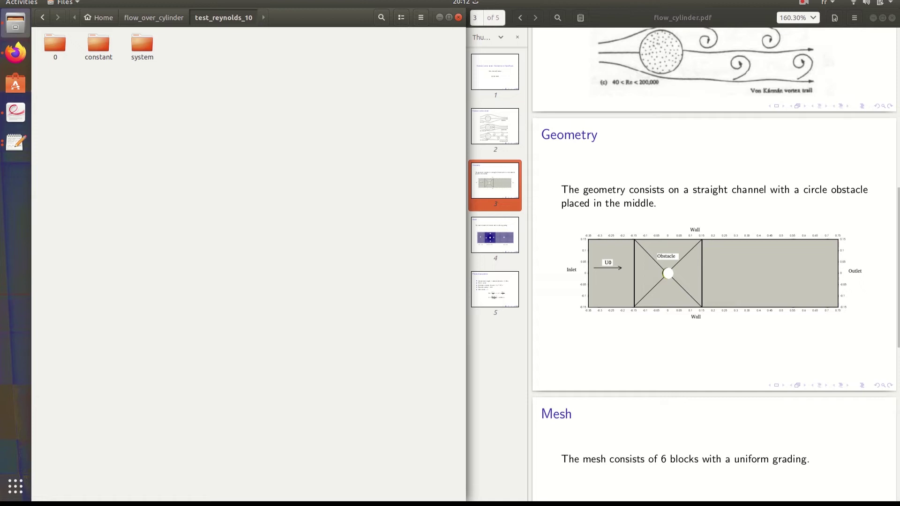
pyautogui.scroll(-2, 528, 265)
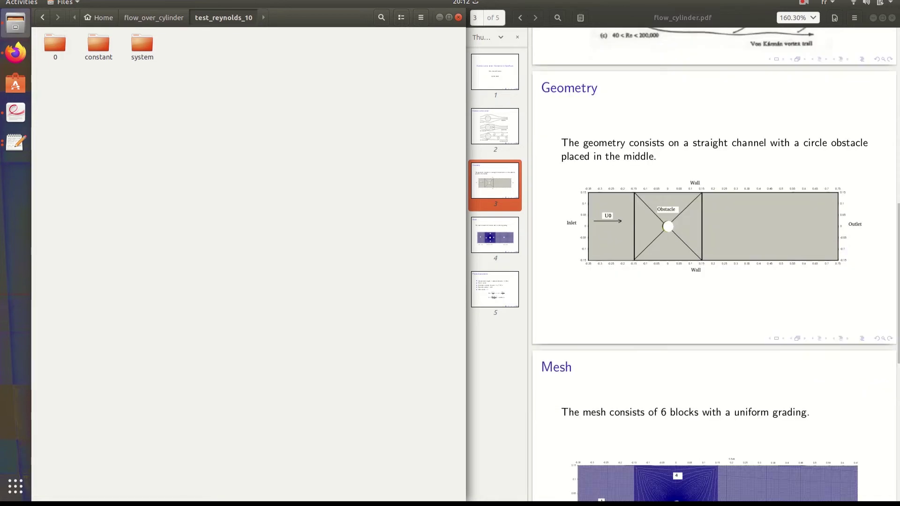
# - Open constant/polyMesh/blockMeshDict in the text editor
pyautogui.rightClick(232, 166)
pyautogui.press('Escape')
pyautogui.rightClick(203, 125)
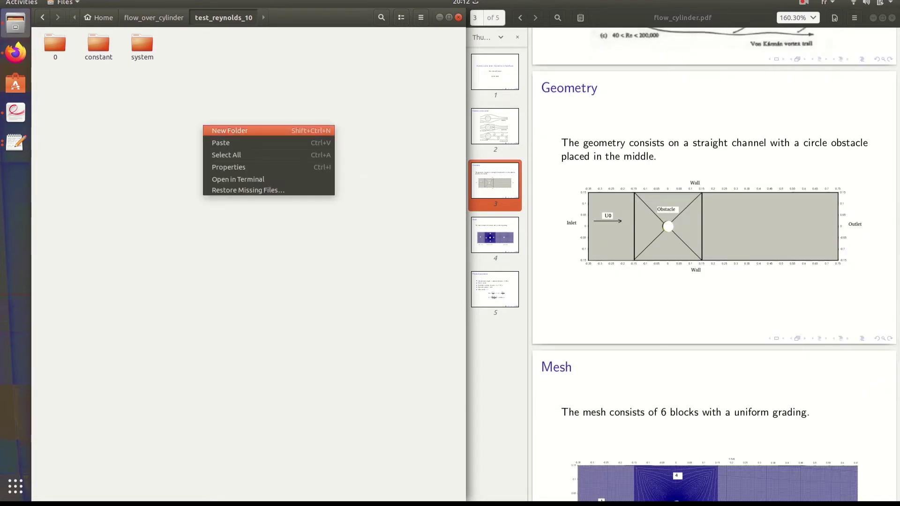
pyautogui.press('Escape')
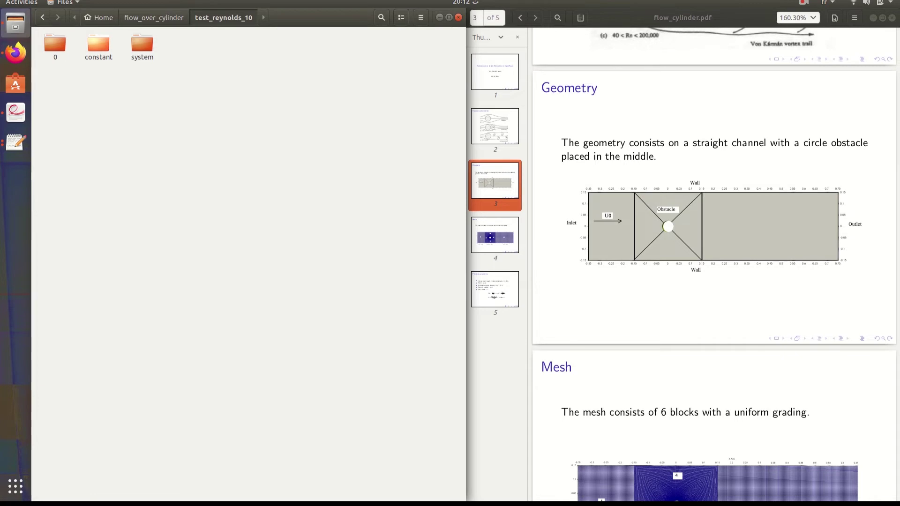
pyautogui.doubleClick(98, 45)
pyautogui.doubleClick(54, 44)
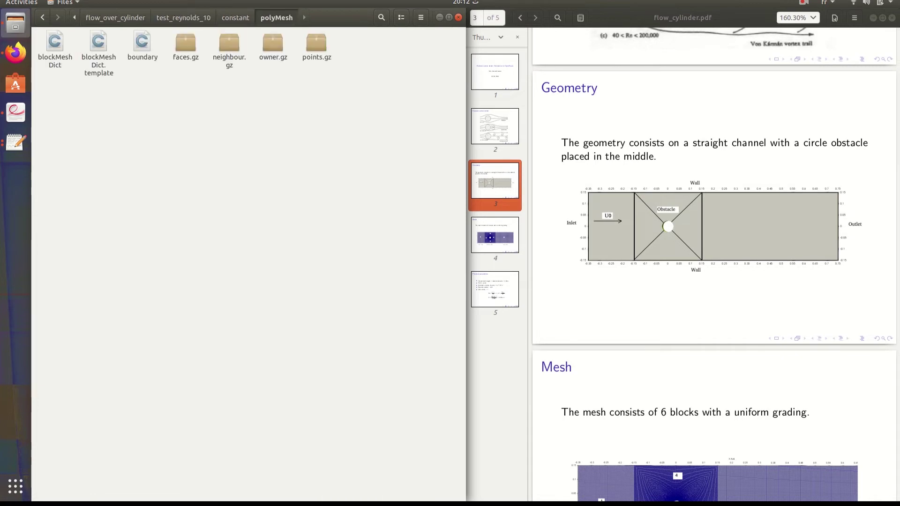
pyautogui.doubleClick(55, 45)
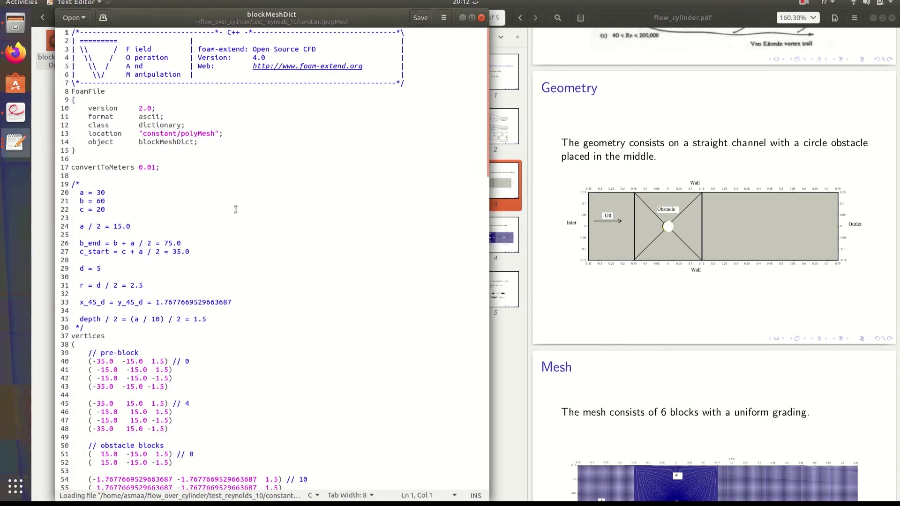
# - Read through the pre-block vertex lines and the obstacle blocks comment on line 50
pyautogui.scroll(-5, 235, 210)
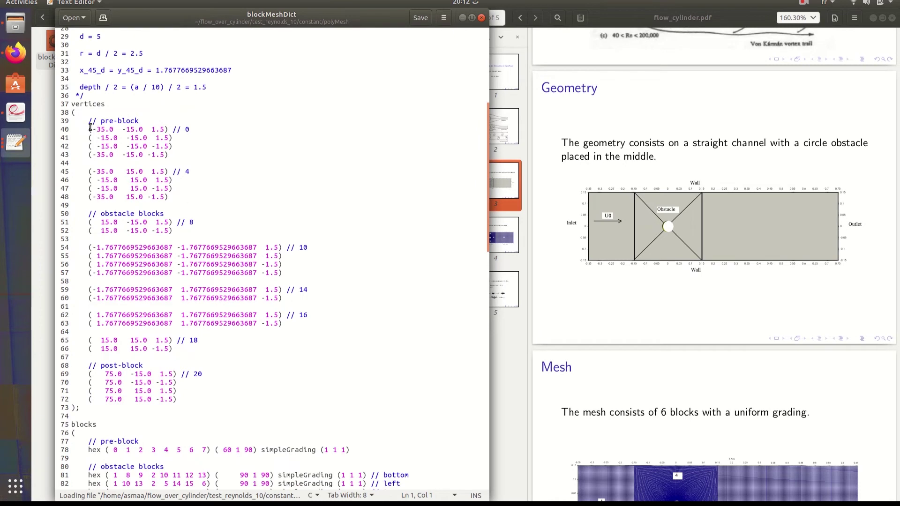
pyautogui.moveTo(84, 130); pyautogui.dragTo(181, 153)
pyautogui.click(183, 155)
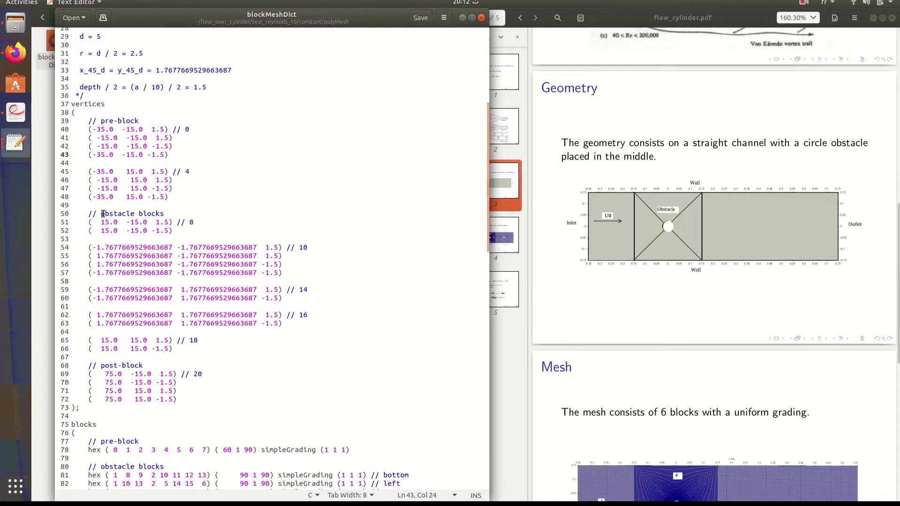
pyautogui.moveTo(88, 214); pyautogui.dragTo(164, 214)
pyautogui.scroll(-3, 713, 267)
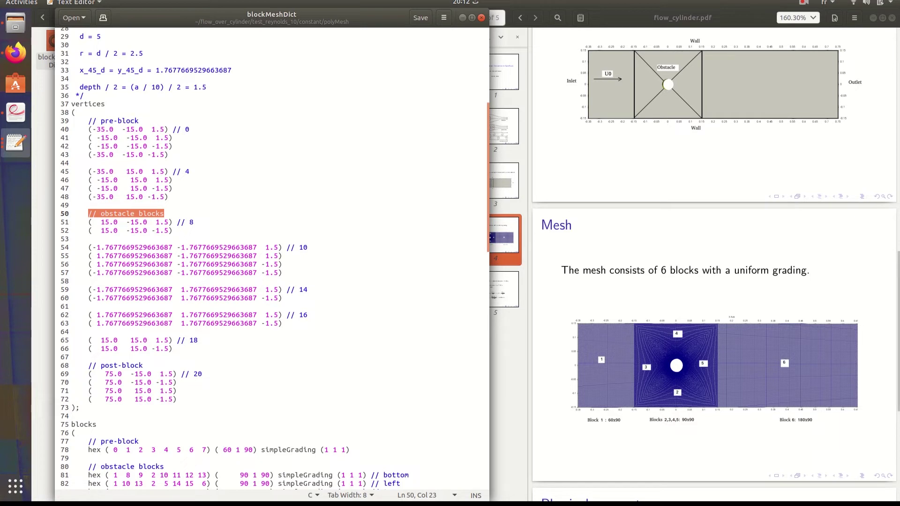
pyautogui.scroll(-5, 309, 347)
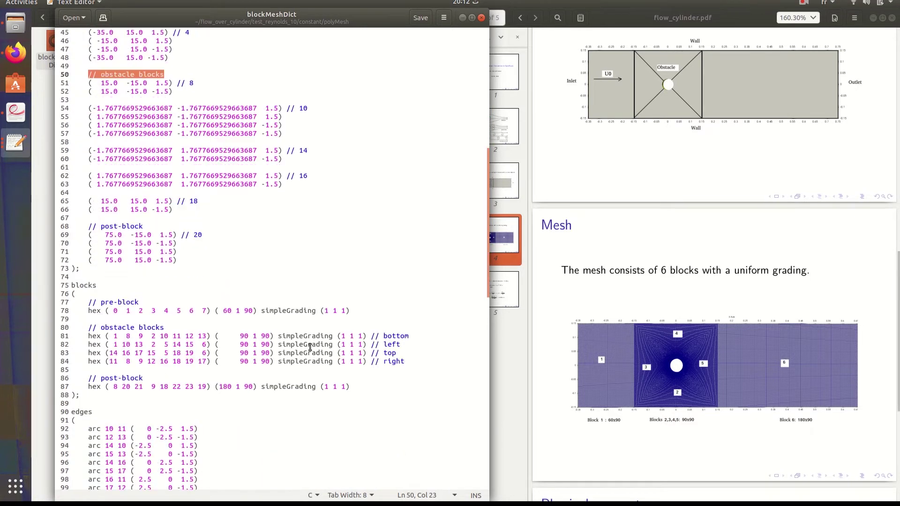
pyautogui.scroll(-2, 309, 347)
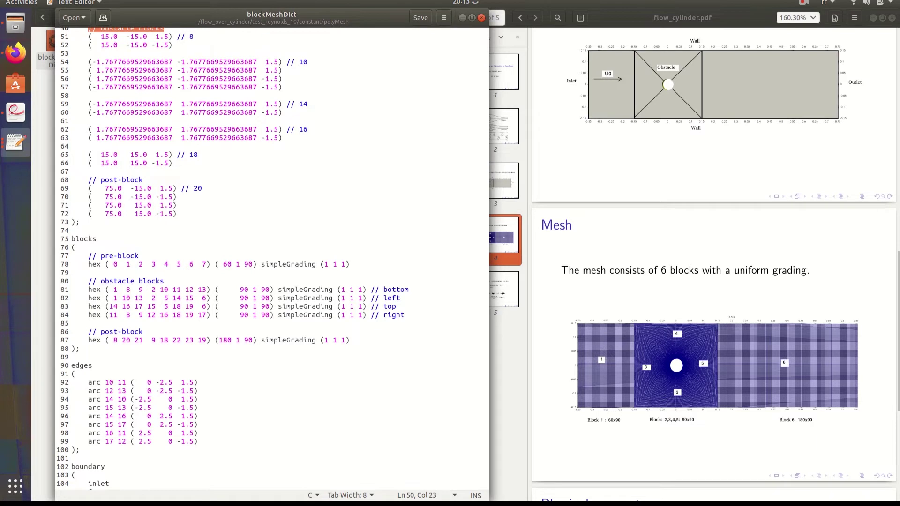
pyautogui.scroll(-2, 712, 262)
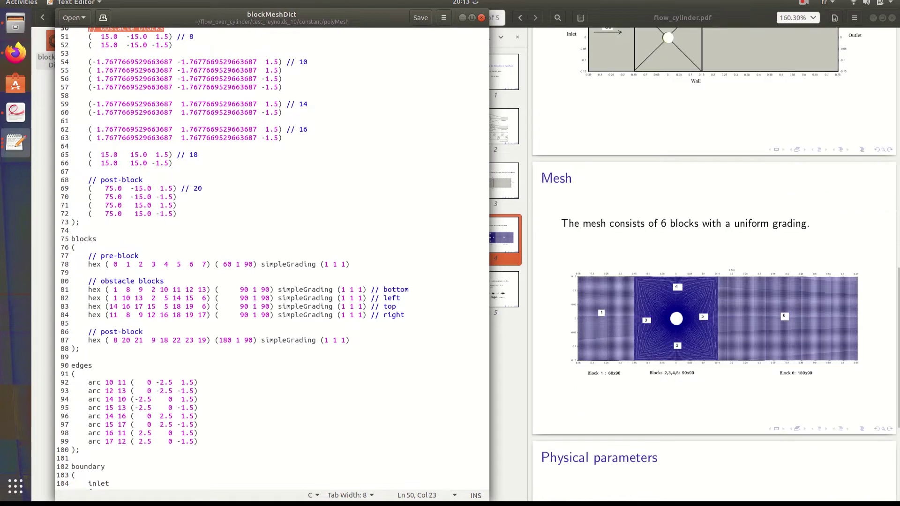
pyautogui.click(351, 348)
# - Open a terminal in the test_reynolds_10 folder and run paraFoam to launch ParaView
pyautogui.hotkey('alt', 'Tab')
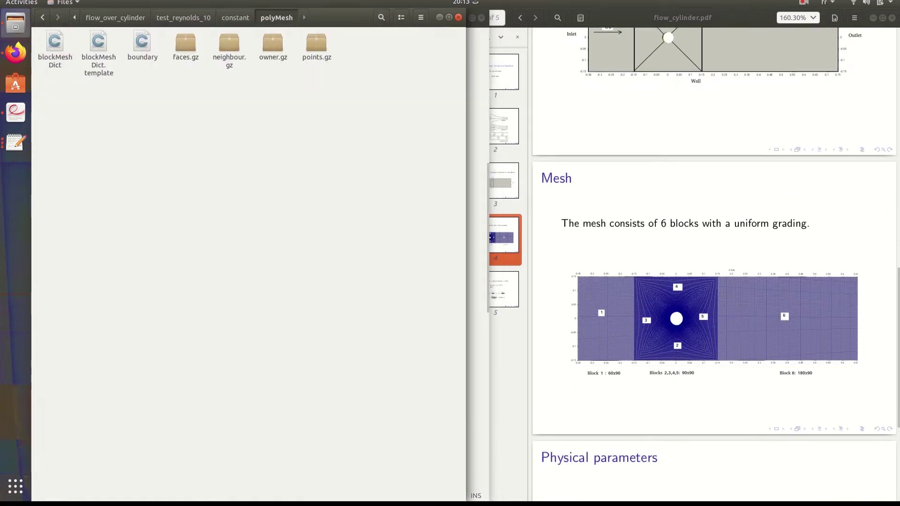
pyautogui.click(236, 17)
pyautogui.click(183, 17)
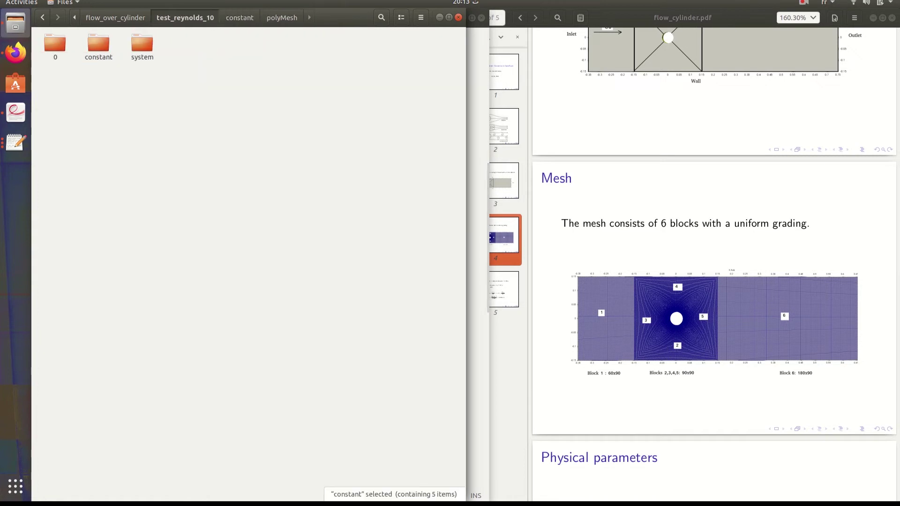
pyautogui.rightClick(216, 143)
pyautogui.click(281, 195)
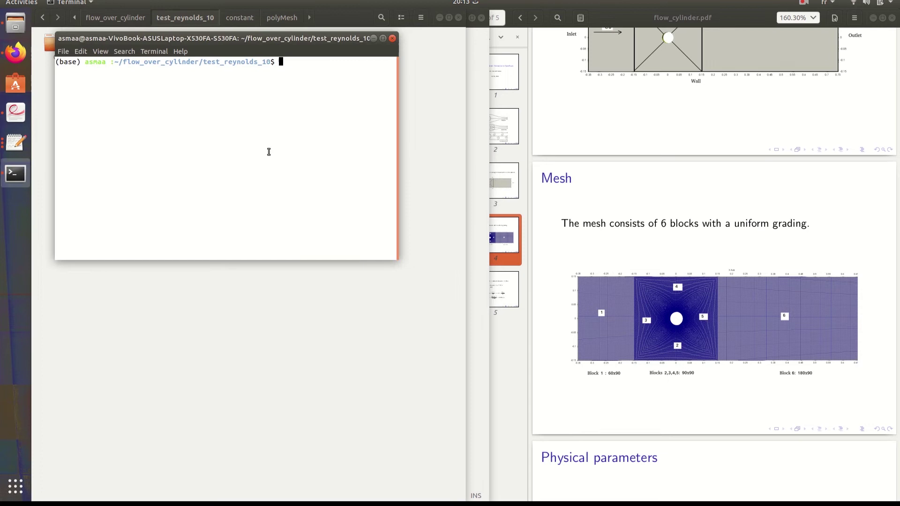
pyautogui.write('paraFoam')
pyautogui.press('Return')
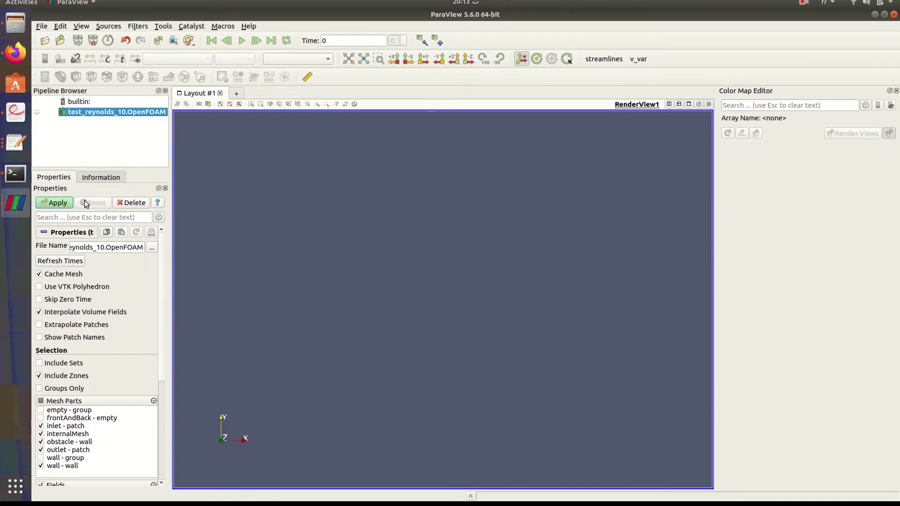
# - Apply the test_reynolds_10 case and display the mesh as Surface With Edges
pyautogui.click(56, 205)
pyautogui.click(295, 61)
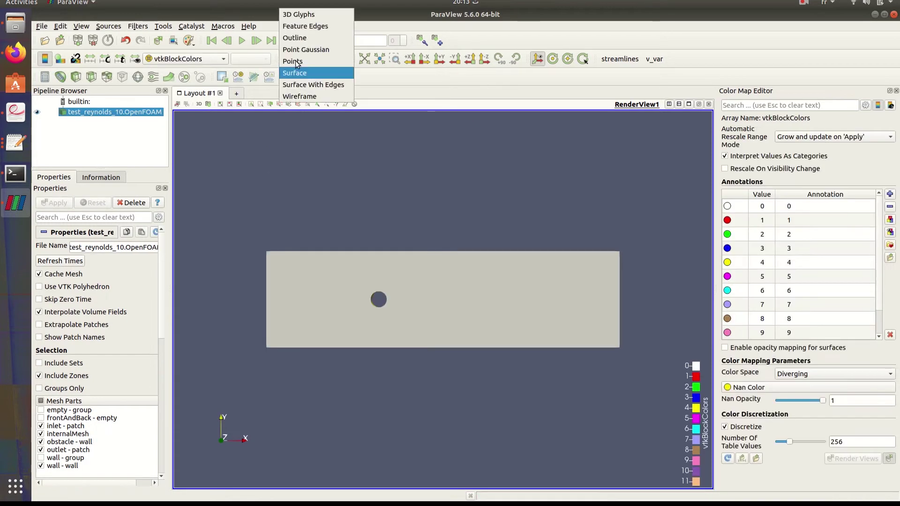
pyautogui.click(313, 85)
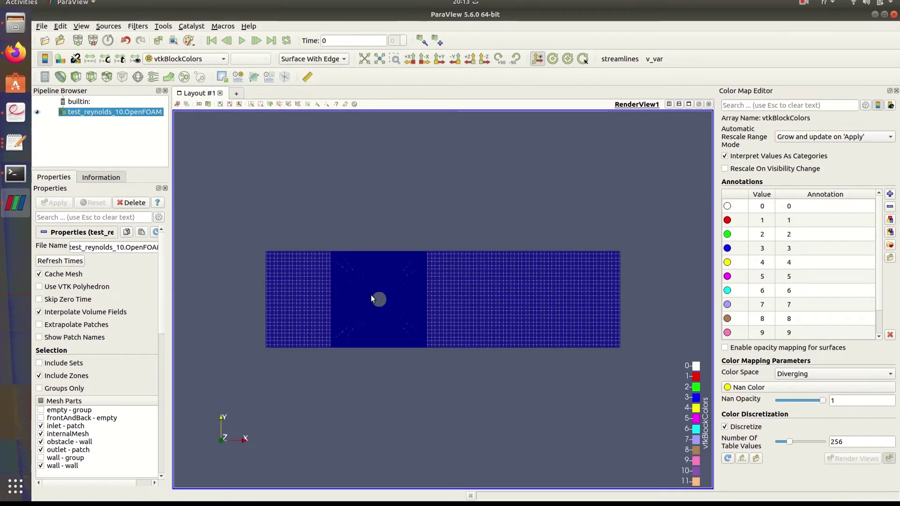
pyautogui.scroll(2, 371, 294)
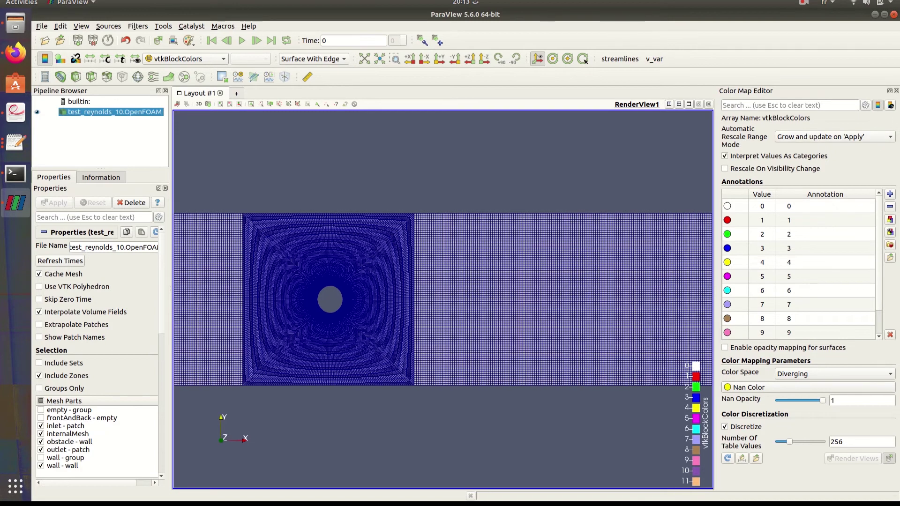
# - Hide the Color Map Editor and zoom and pan the view onto the cylinder block
pyautogui.click(896, 91)
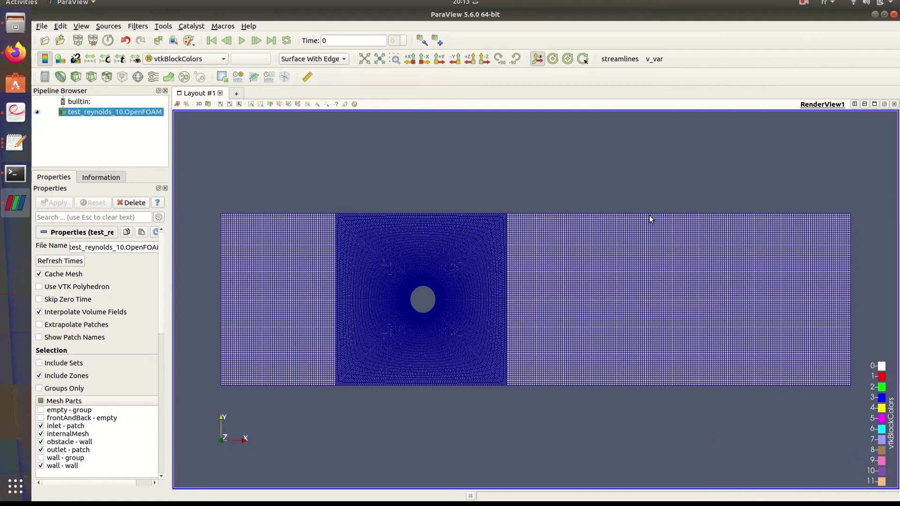
pyautogui.scroll(3, 651, 219)
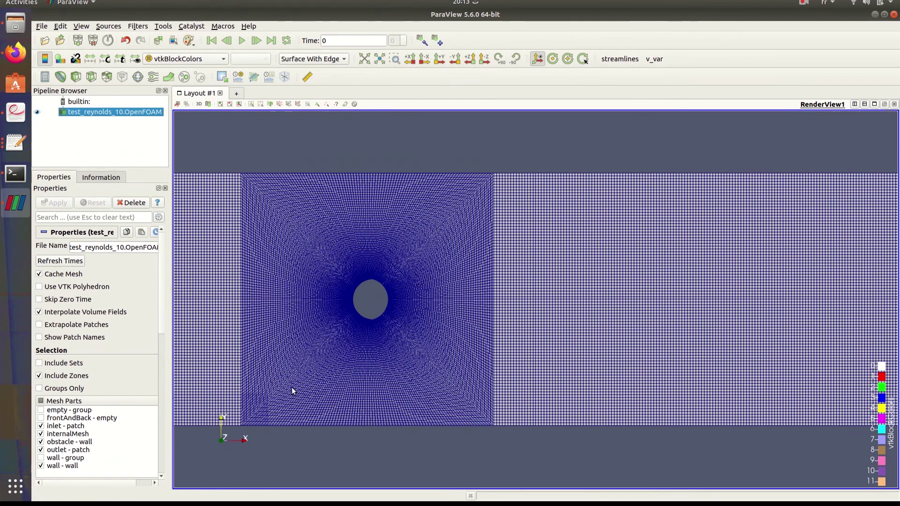
pyautogui.moveTo(435, 345); pyautogui.dragTo(462, 334, button='middle')
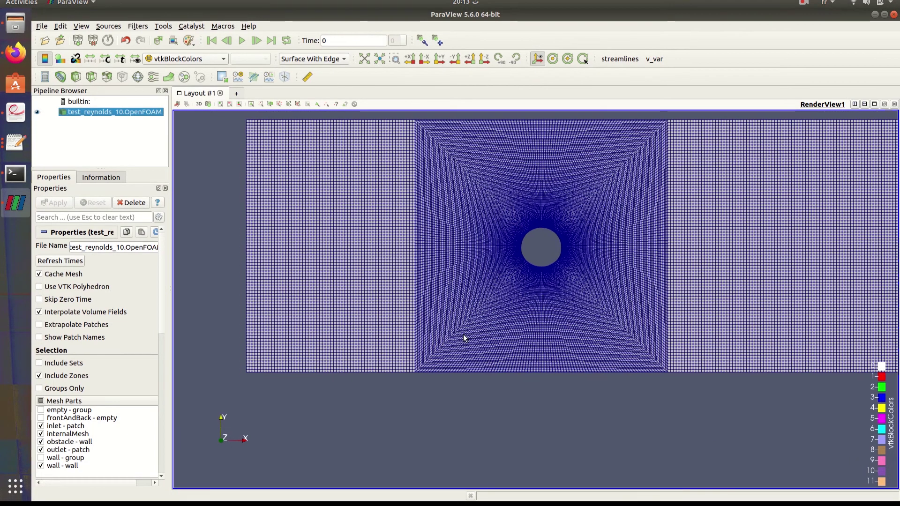
pyautogui.scroll(3, 463, 333)
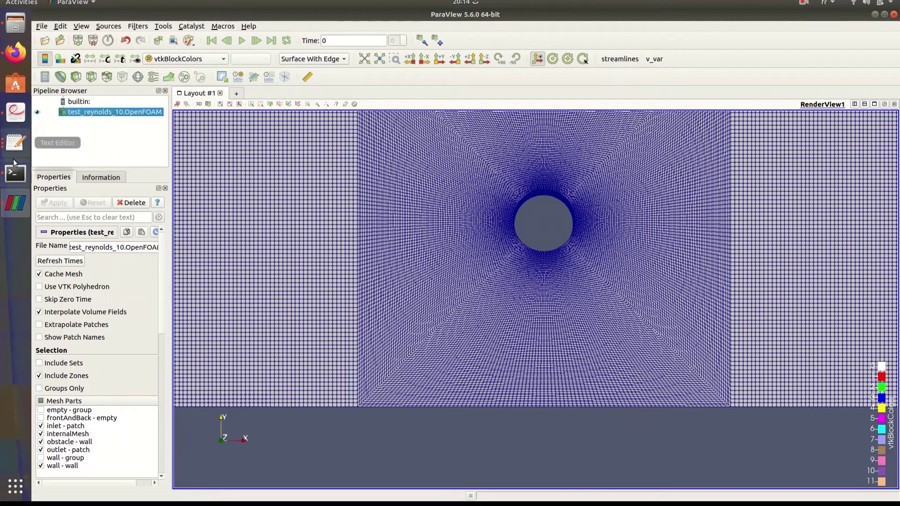
pyautogui.click(16, 111)
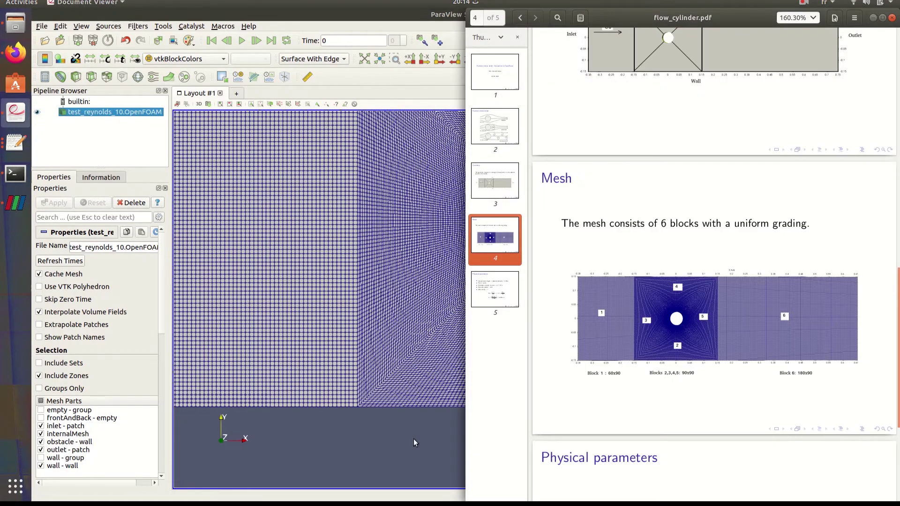
# - Zoom ParaView's view out to show the cylinder and neighbouring blocks, then return to the Mesh slide
pyautogui.click(333, 443)
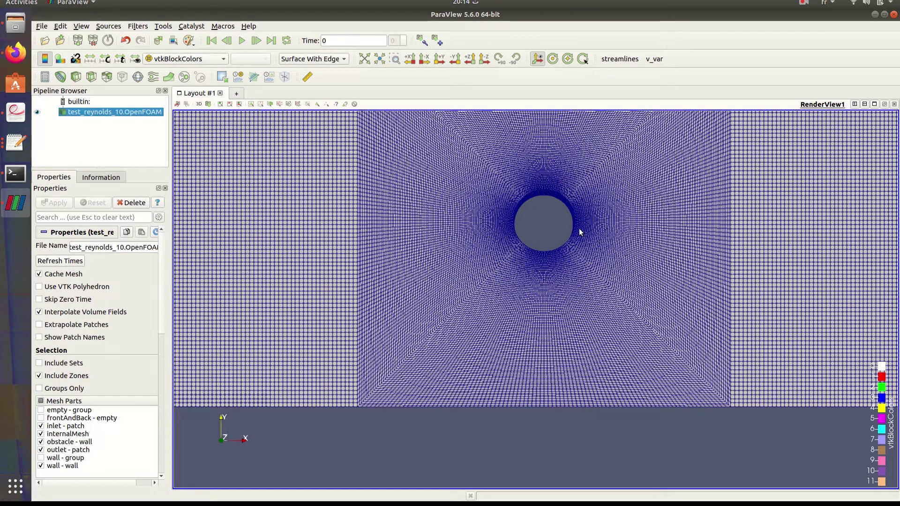
pyautogui.scroll(-5, 578, 228)
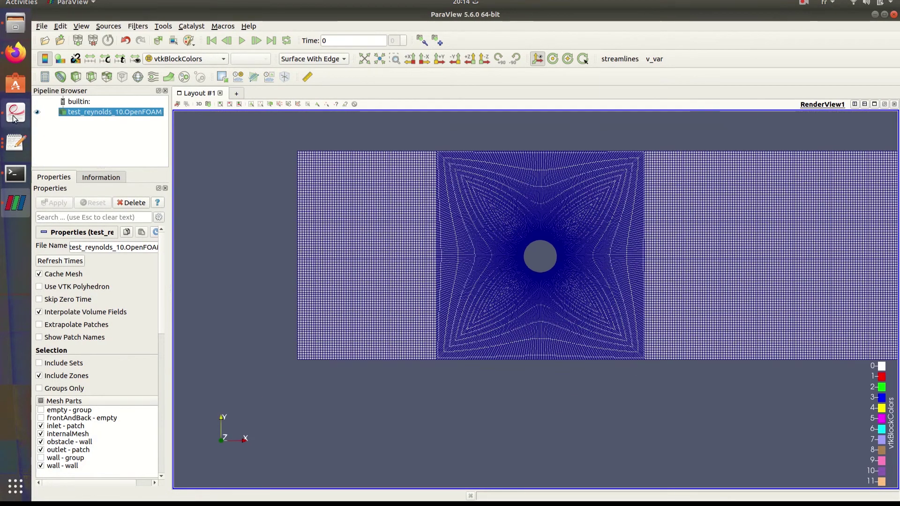
pyautogui.click(14, 117)
# - Reach the Physical parameters slide and highlight the characteristic length, water viscosity and Reynolds number lines
pyautogui.scroll(-3, 699, 328)
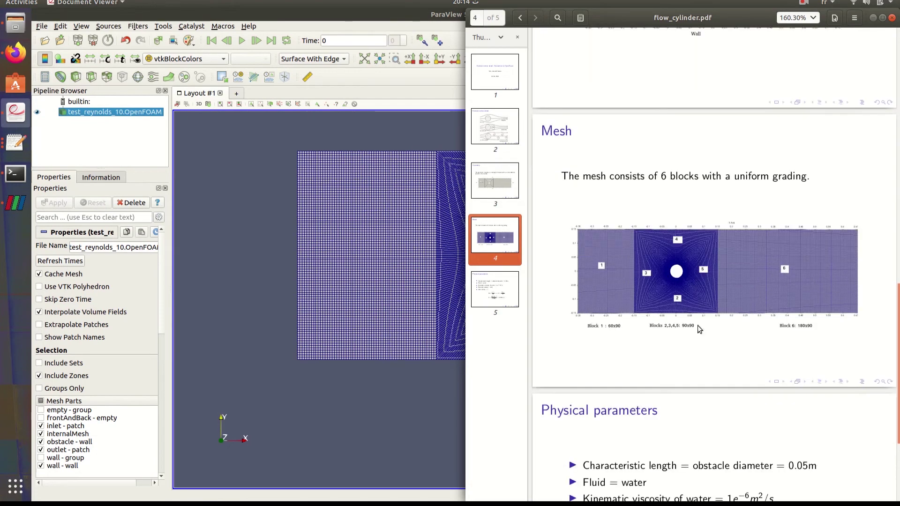
pyautogui.scroll(-1, 698, 326)
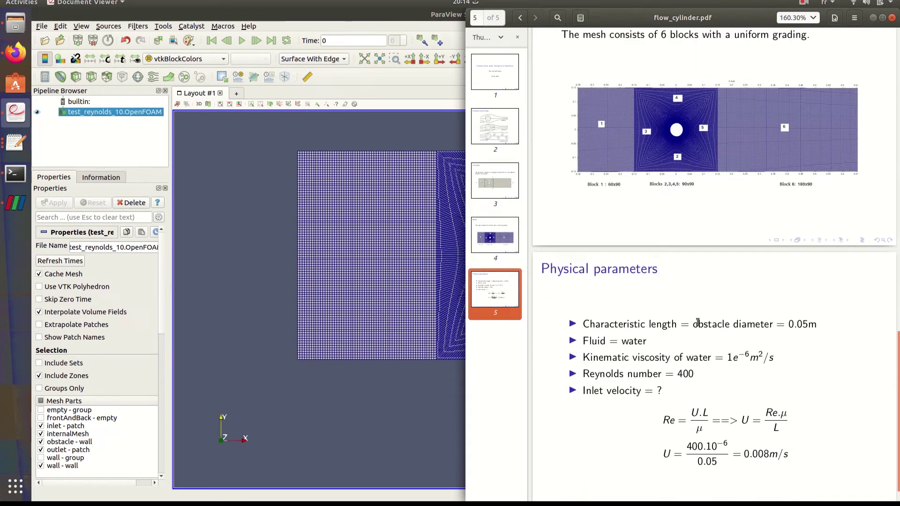
pyautogui.moveTo(584, 325); pyautogui.dragTo(689, 320)
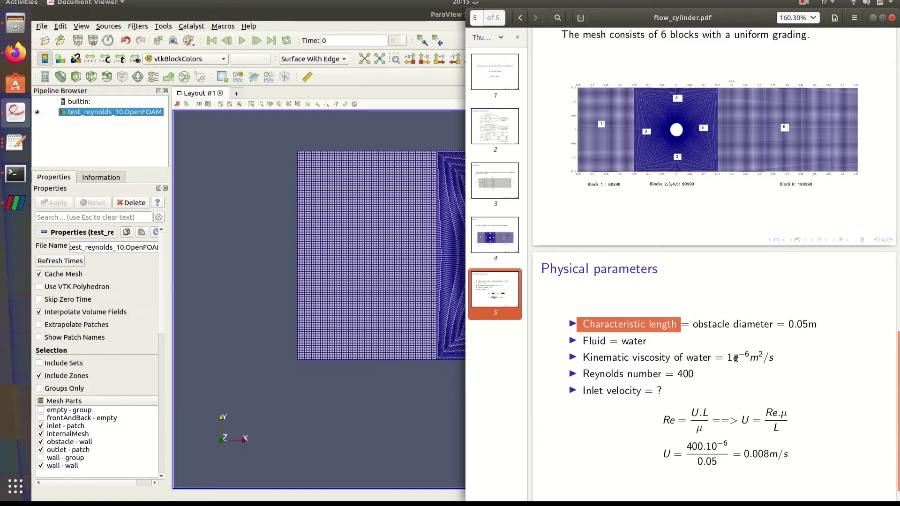
pyautogui.moveTo(727, 358); pyautogui.dragTo(777, 356)
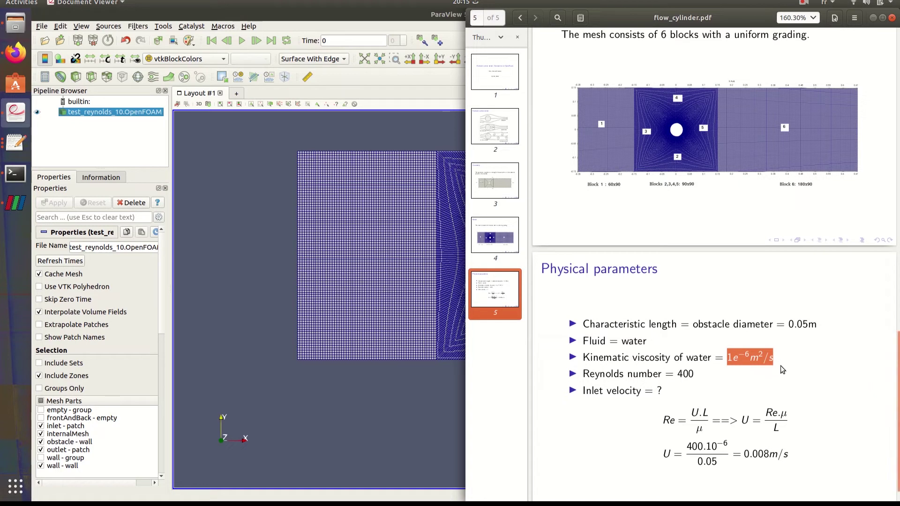
pyautogui.click(755, 379)
pyautogui.moveTo(581, 374); pyautogui.dragTo(708, 380)
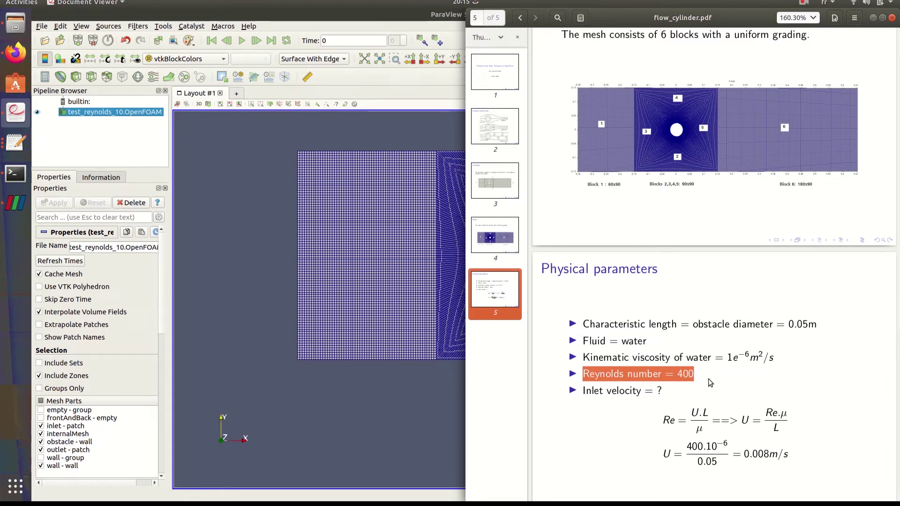
pyautogui.click(708, 378)
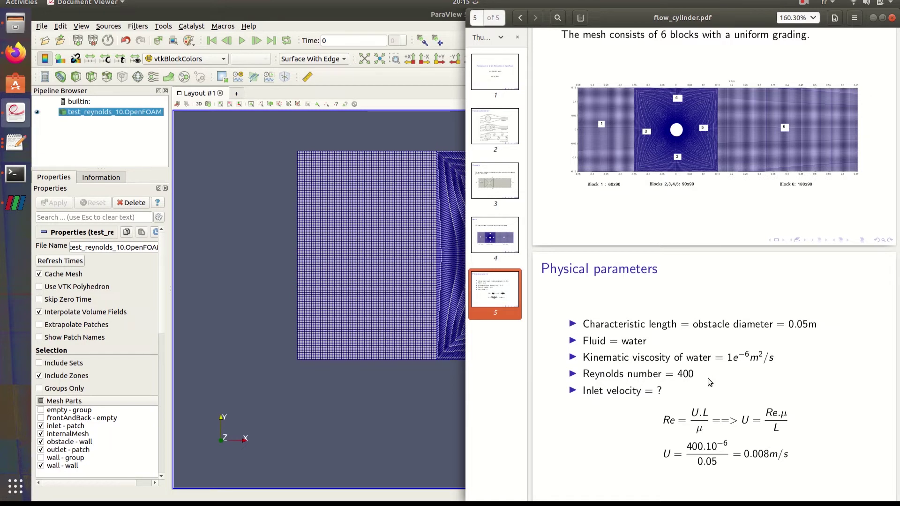
# - Highlight the 'Inlet velocity = ?' line, the Reynolds formula terms and the 0.05 obstacle diameter
pyautogui.scroll(-1, 708, 378)
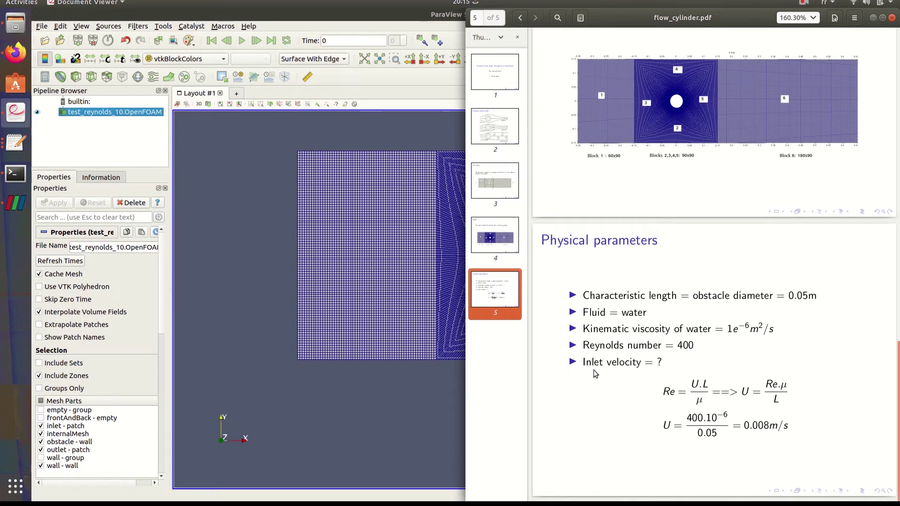
pyautogui.moveTo(582, 366); pyautogui.dragTo(669, 364)
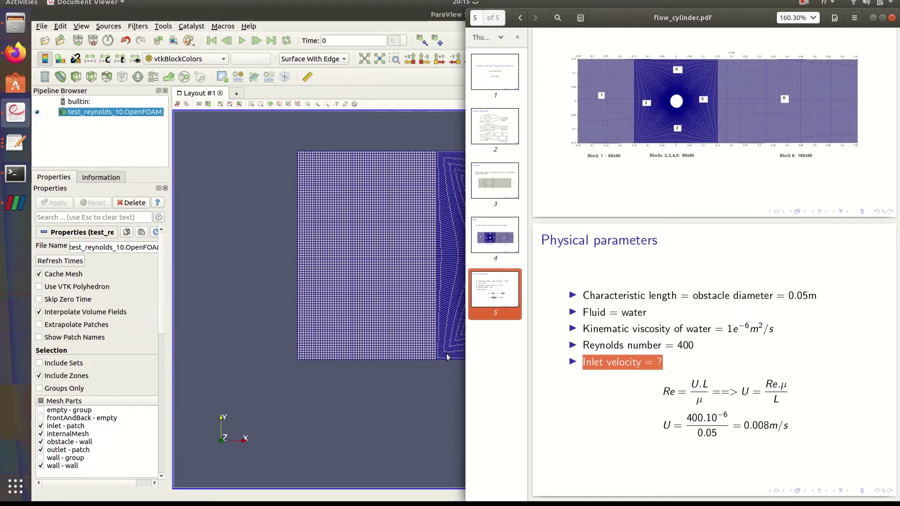
pyautogui.click(726, 375)
pyautogui.moveTo(662, 390); pyautogui.dragTo(708, 387)
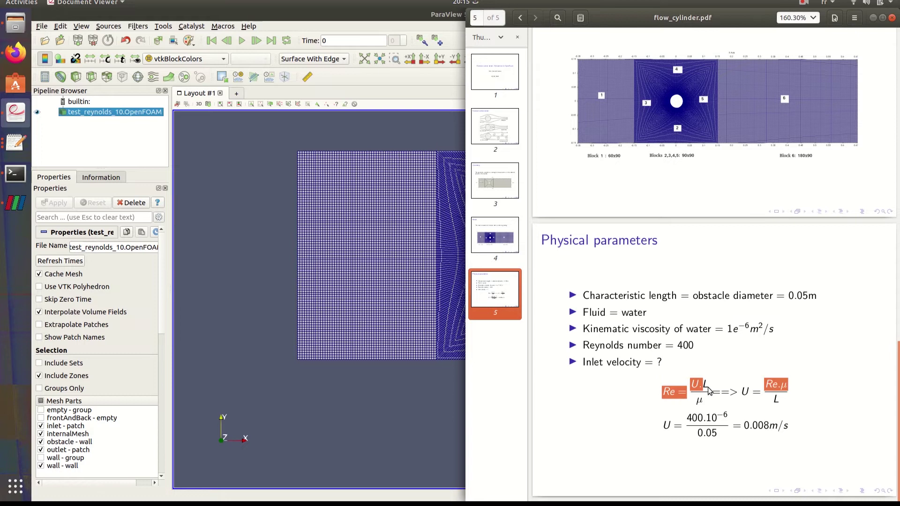
pyautogui.click(706, 401)
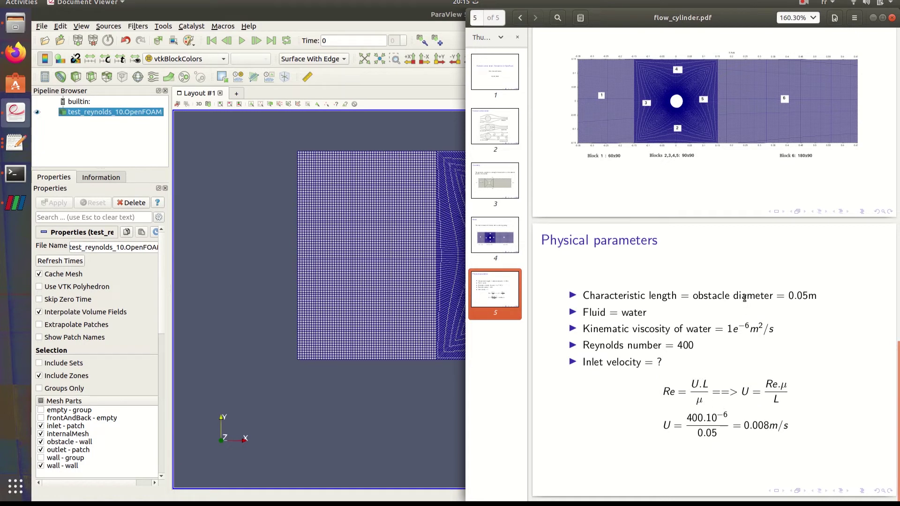
pyautogui.moveTo(702, 299); pyautogui.dragTo(809, 297)
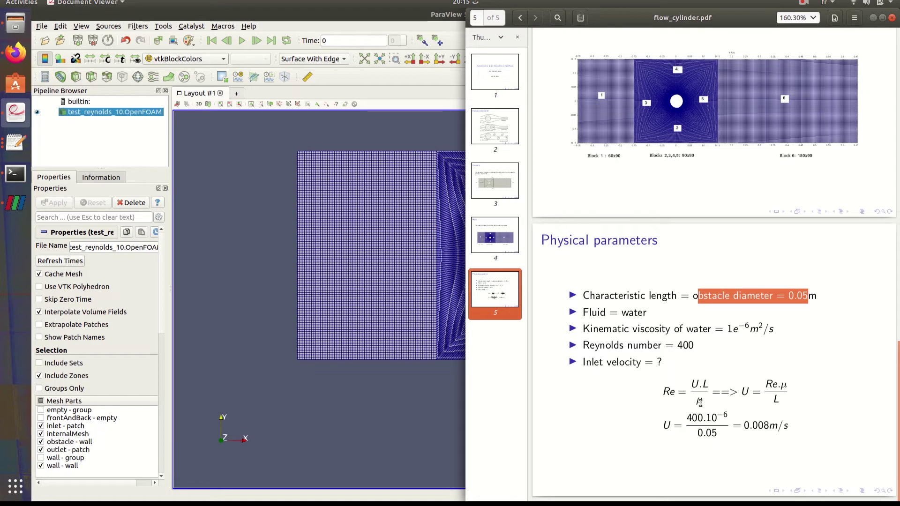
pyautogui.click(739, 427)
# - Highlight Re, the value 400, U and the computed velocity 0.008 m/s
pyautogui.moveTo(662, 392); pyautogui.dragTo(675, 392)
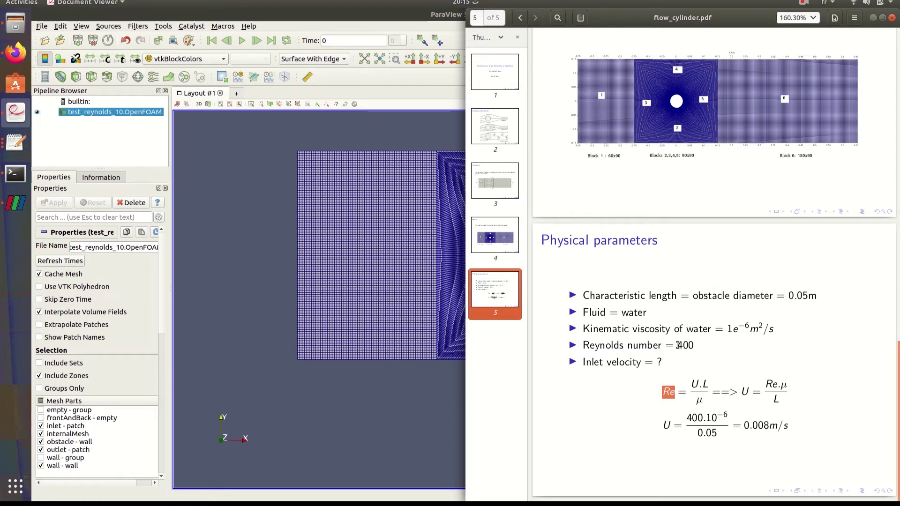
pyautogui.moveTo(676, 346); pyautogui.dragTo(699, 345)
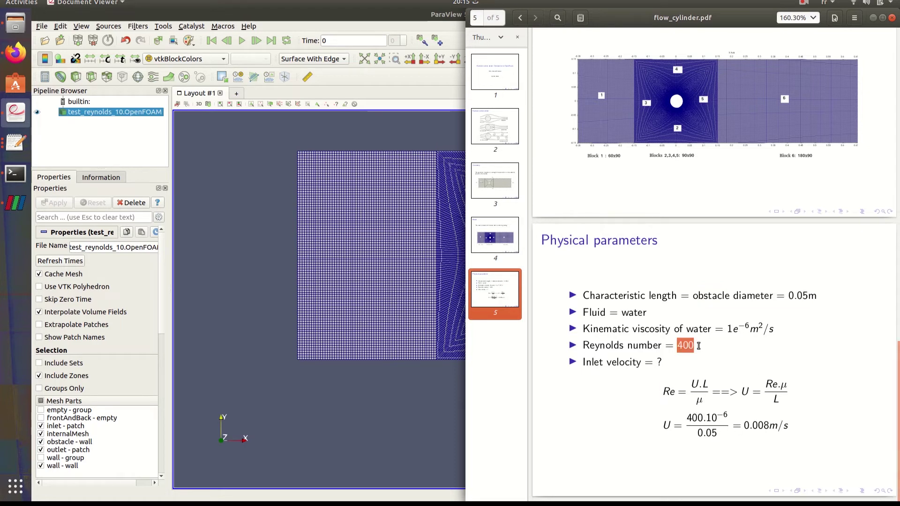
pyautogui.click(666, 425)
pyautogui.doubleClick(665, 425)
pyautogui.moveTo(741, 425); pyautogui.dragTo(802, 426)
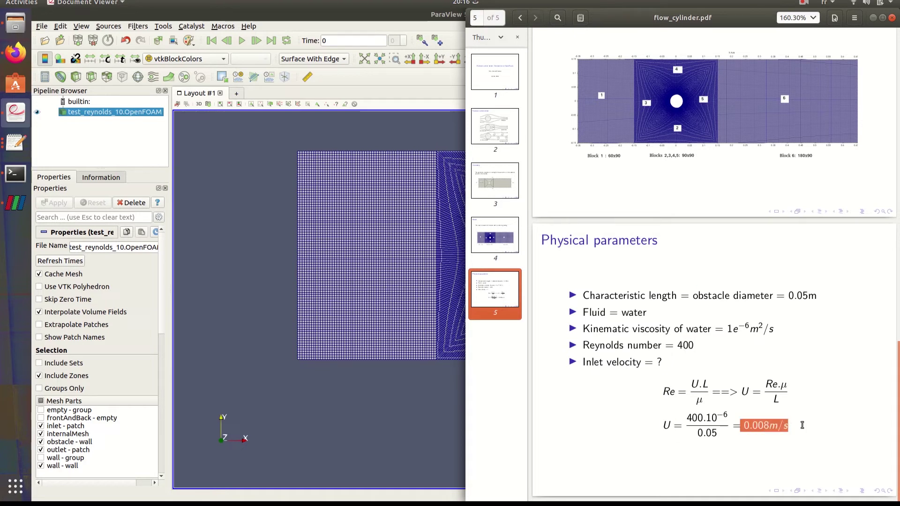
# - Clear the slide highlight and close ParaView
pyautogui.click(792, 424)
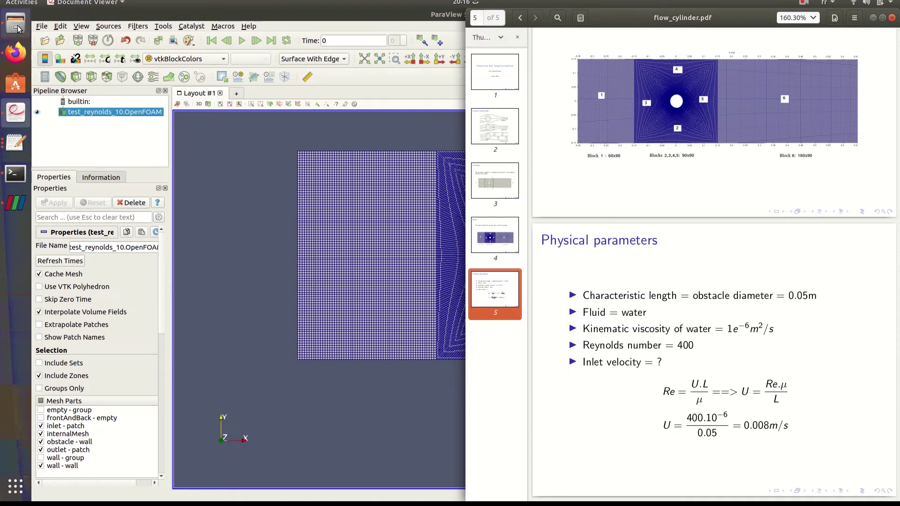
pyautogui.hotkey('alt', 'Tab')
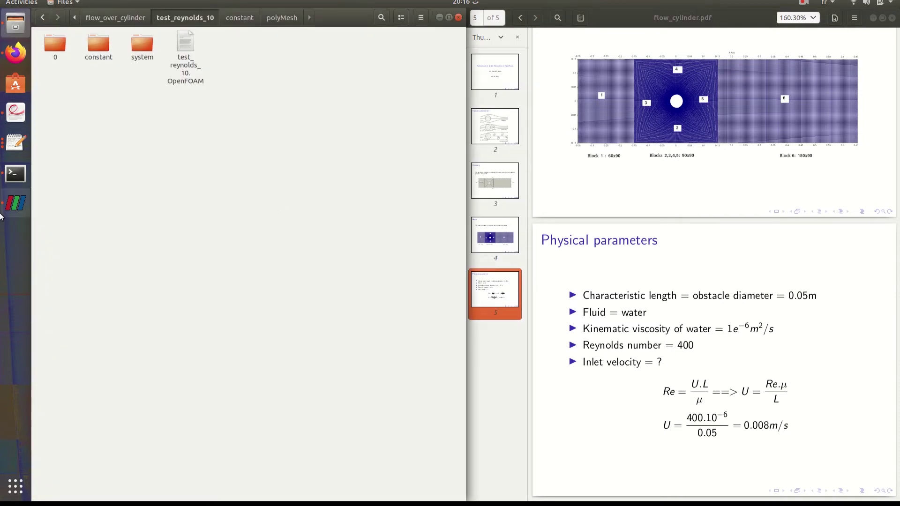
pyautogui.click(15, 203)
pyautogui.click(894, 15)
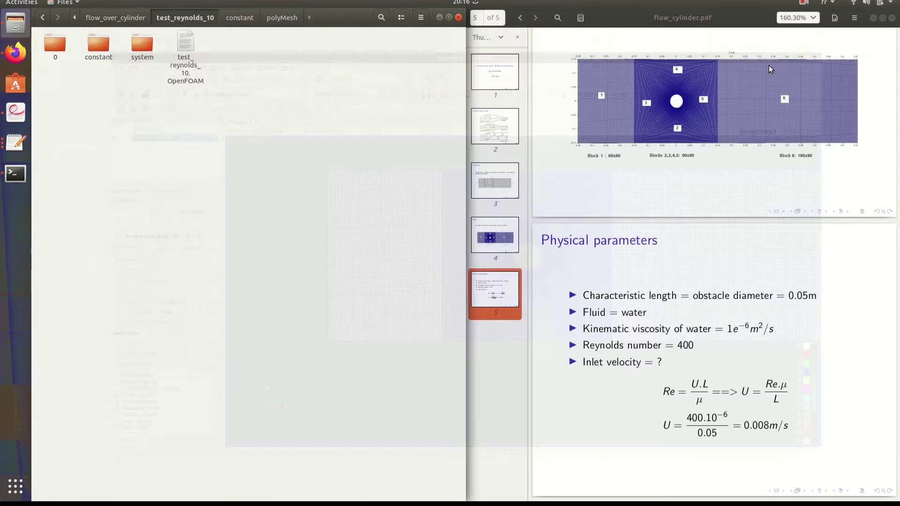
# - Open the U file from the 0 folder in the editor, placed beside the slides
pyautogui.doubleClick(61, 48)
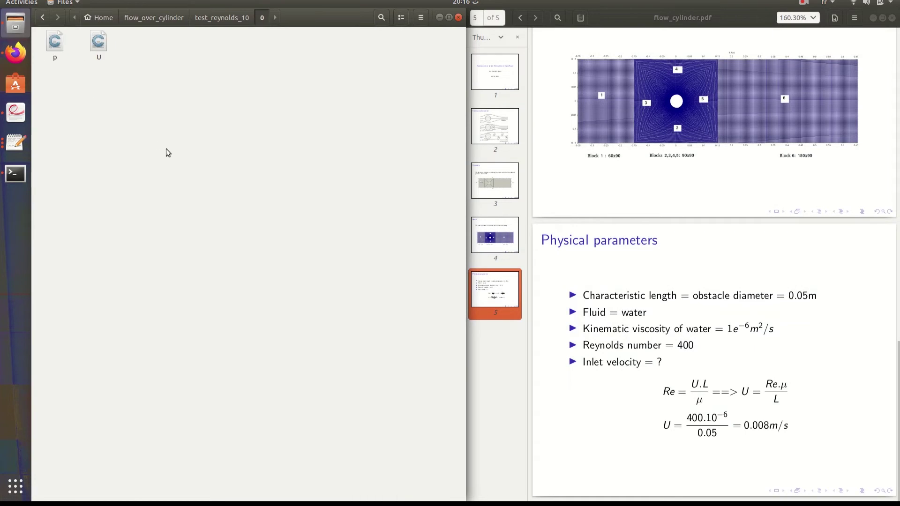
pyautogui.click(101, 46)
pyautogui.doubleClick(100, 46)
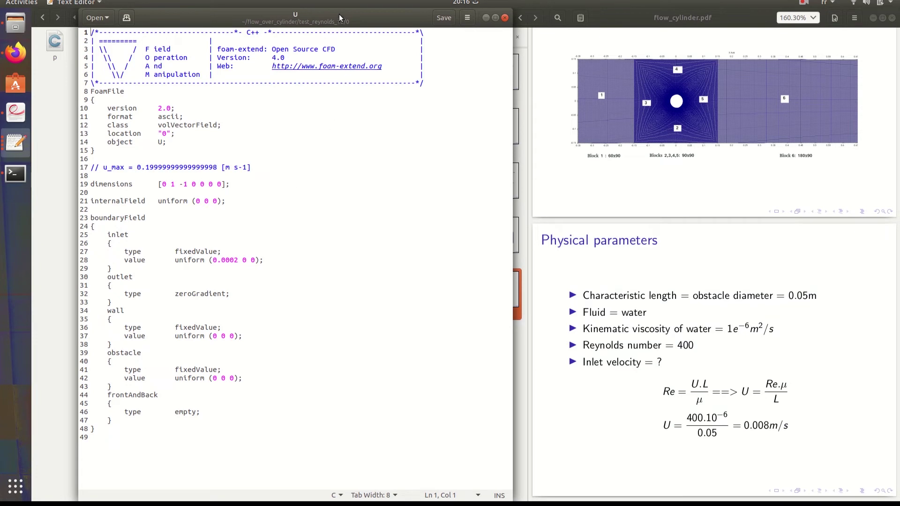
pyautogui.moveTo(344, 16); pyautogui.dragTo(2, 83)
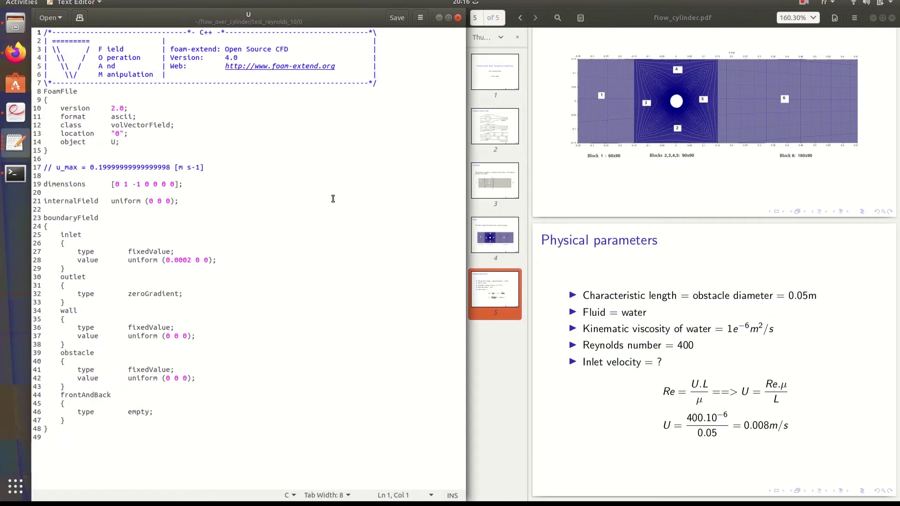
# - Work on the 0.0002 inlet velocity value on line 28, then close the U file
pyautogui.click(171, 260)
pyautogui.moveTo(191, 260); pyautogui.dragTo(178, 261)
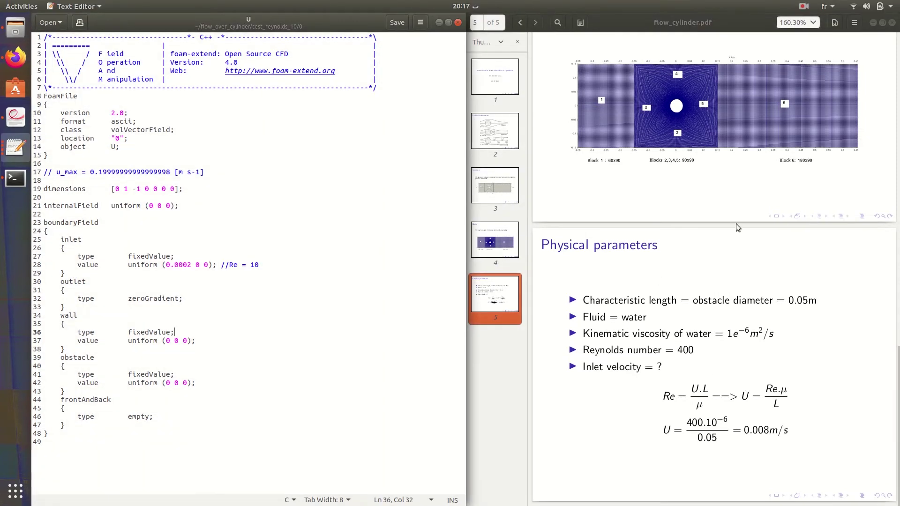
pyautogui.click(802, 388)
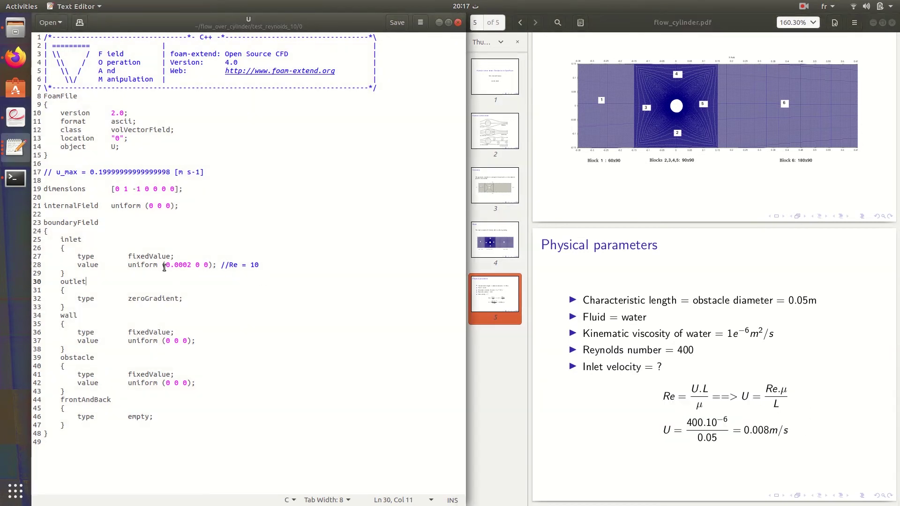
pyautogui.moveTo(163, 265); pyautogui.dragTo(188, 267)
pyautogui.click(191, 265)
pyautogui.click(458, 23)
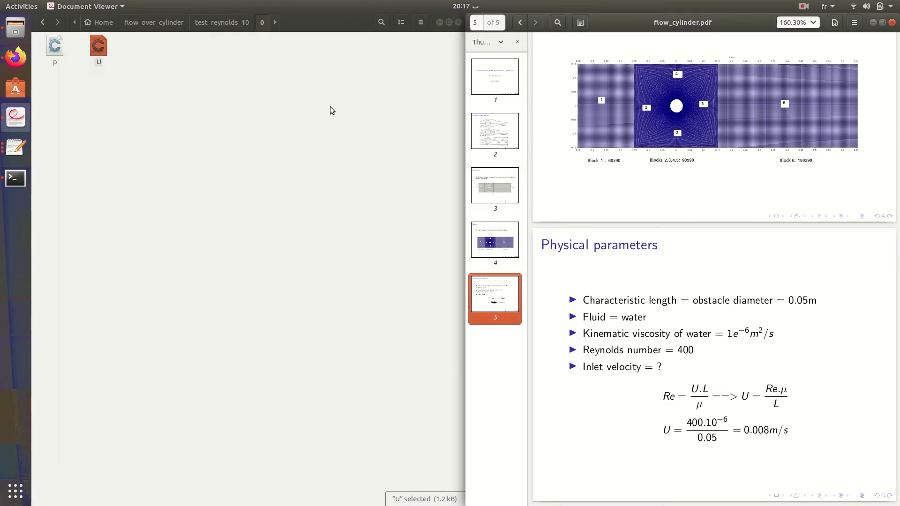
# - Review transportProperties' Newtonian model and nu viscosity against the slide's value, then close it
pyautogui.click(231, 27)
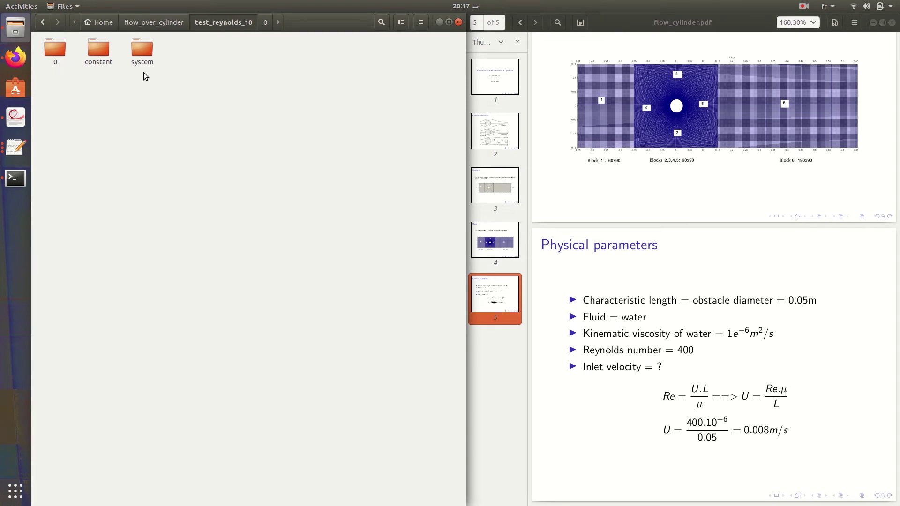
pyautogui.doubleClick(100, 48)
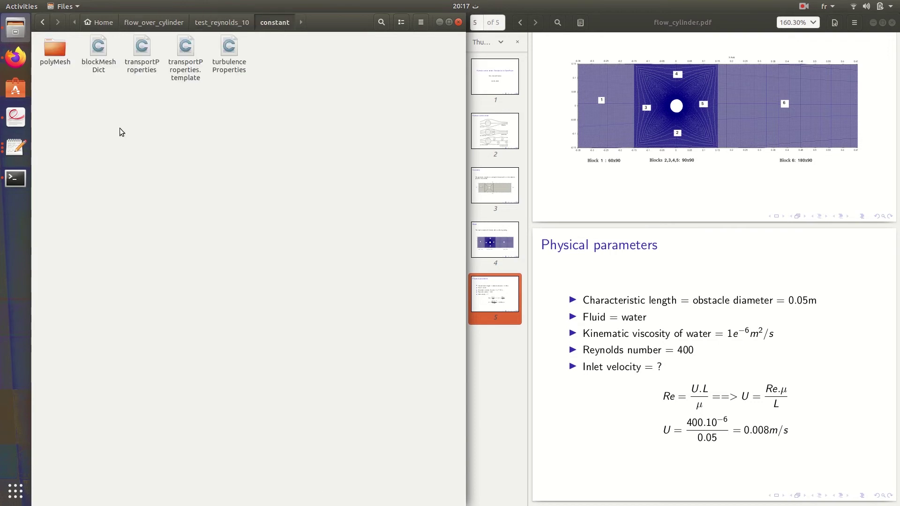
pyautogui.doubleClick(137, 52)
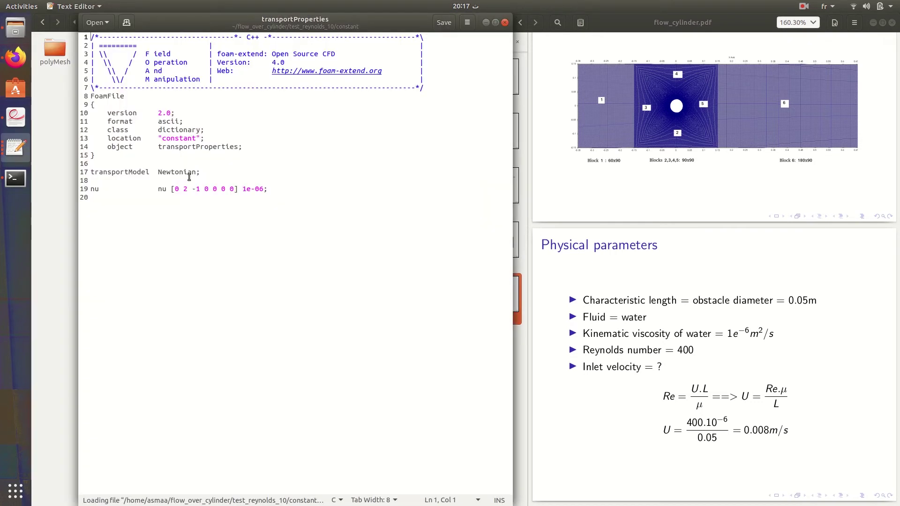
pyautogui.moveTo(93, 171); pyautogui.dragTo(269, 188)
pyautogui.click(159, 173)
pyautogui.click(273, 188)
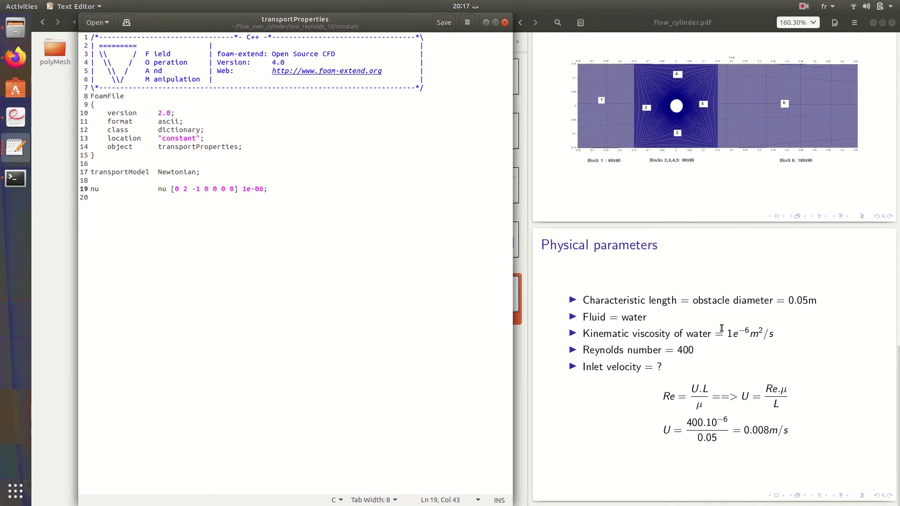
pyautogui.moveTo(721, 331); pyautogui.dragTo(777, 329)
pyautogui.click(321, 311)
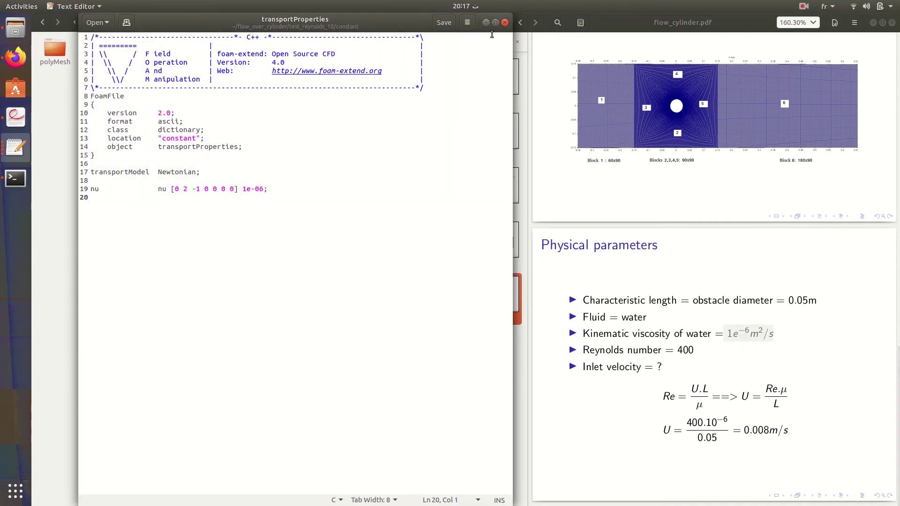
pyautogui.click(500, 22)
# - Confirm turbulenceProperties uses simulationType laminar, close it and open the system folder
pyautogui.doubleClick(230, 66)
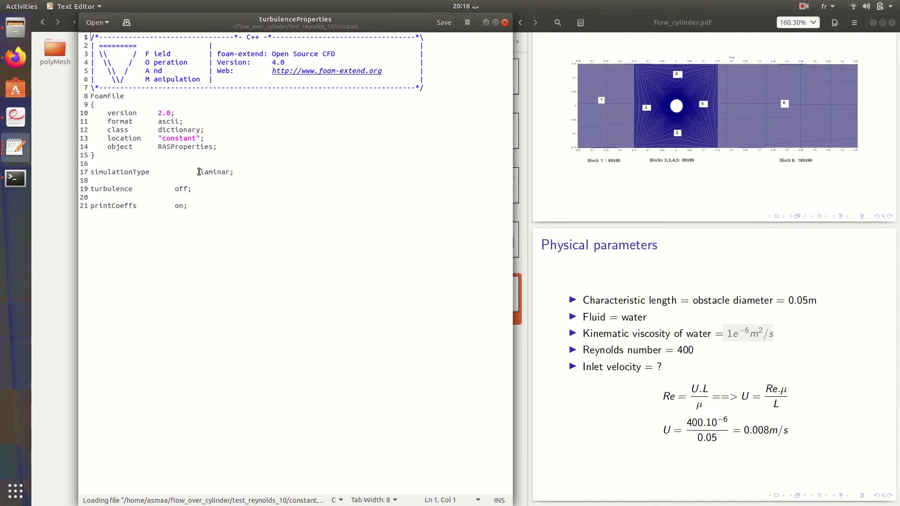
pyautogui.moveTo(198, 172); pyautogui.dragTo(234, 172)
pyautogui.click(263, 172)
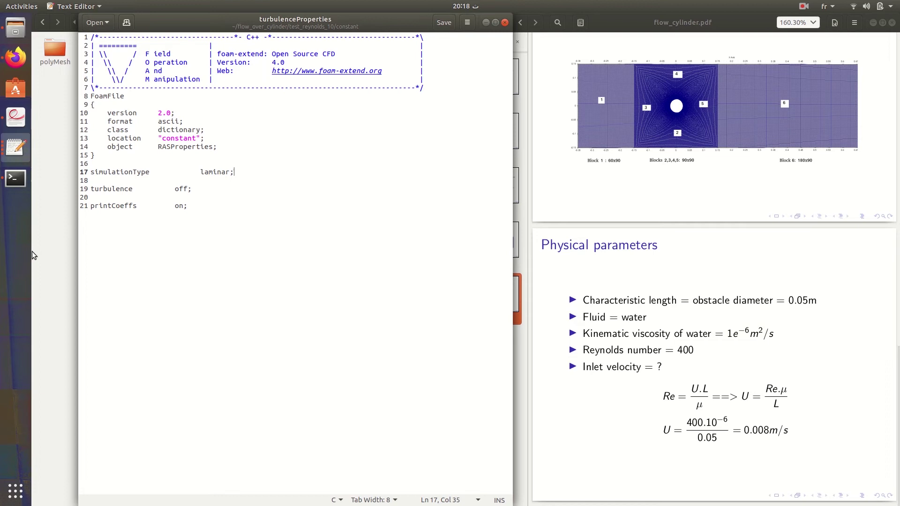
pyautogui.click(505, 23)
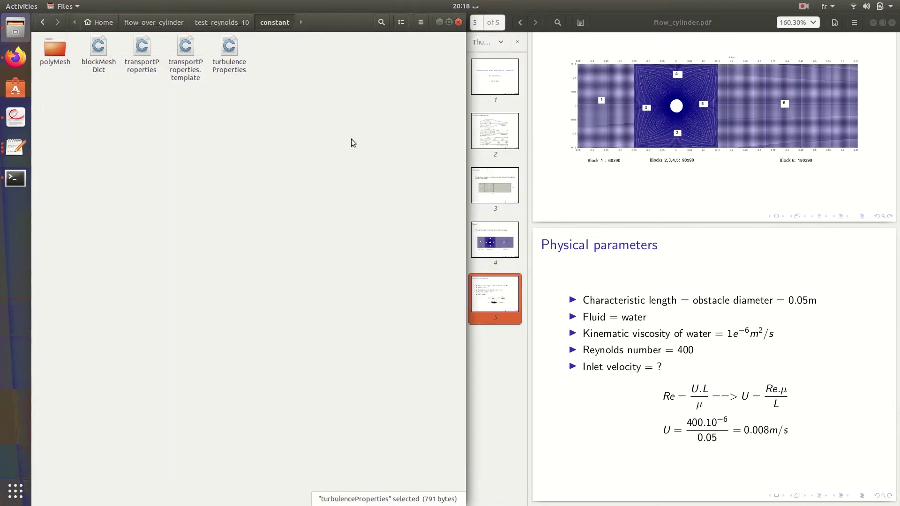
pyautogui.click(233, 25)
pyautogui.doubleClick(151, 52)
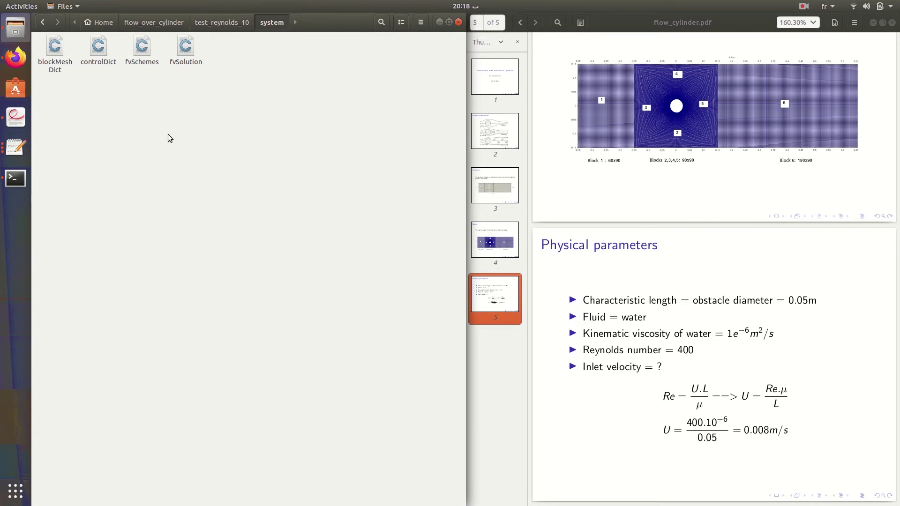
# - Open controlDict, point out application simpleFoam and endTime 10000, then put gedit away
pyautogui.doubleClick(96, 46)
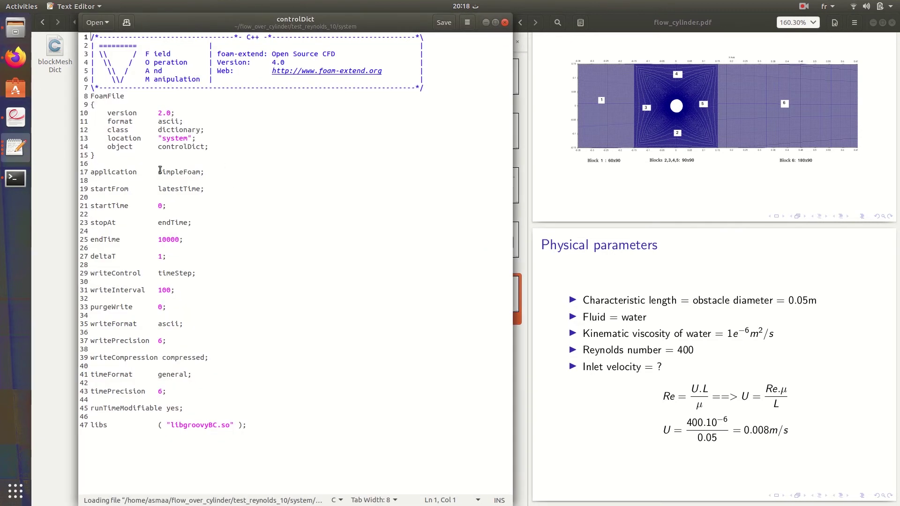
pyautogui.doubleClick(171, 172)
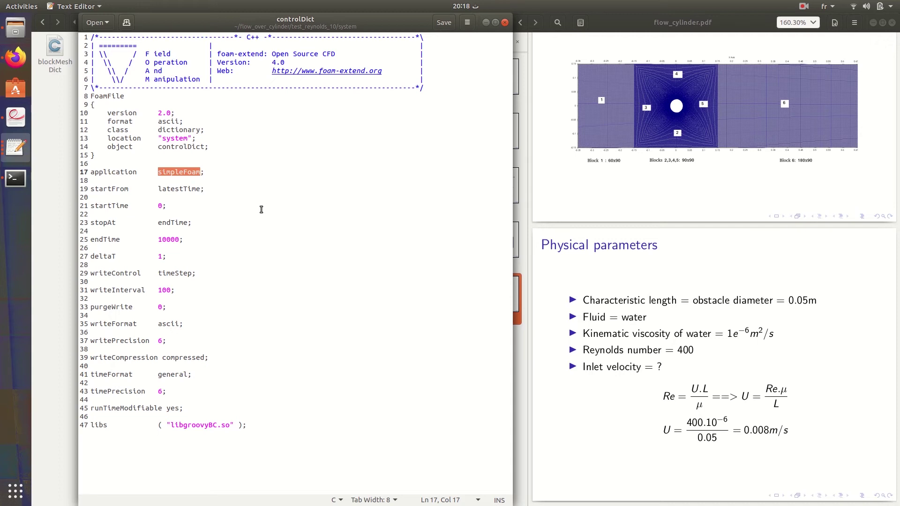
pyautogui.moveTo(187, 247); pyautogui.dragTo(159, 242)
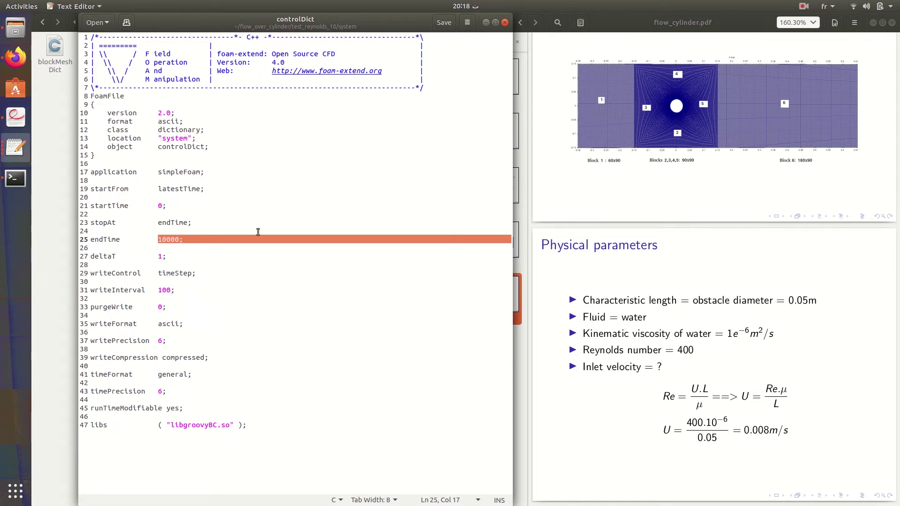
pyautogui.click(485, 23)
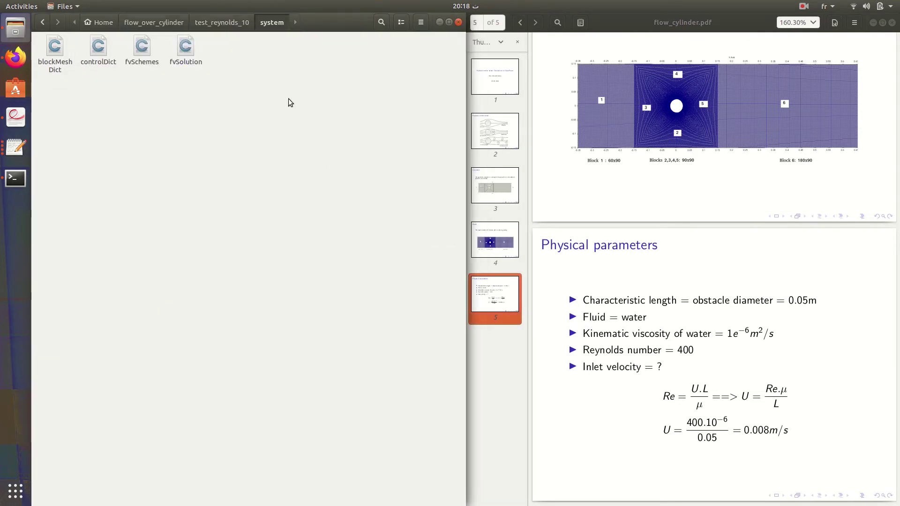
# - Run the simpleFoam solver on the test_reynolds_10 case in the existing terminal
pyautogui.click(237, 25)
pyautogui.rightClick(229, 178)
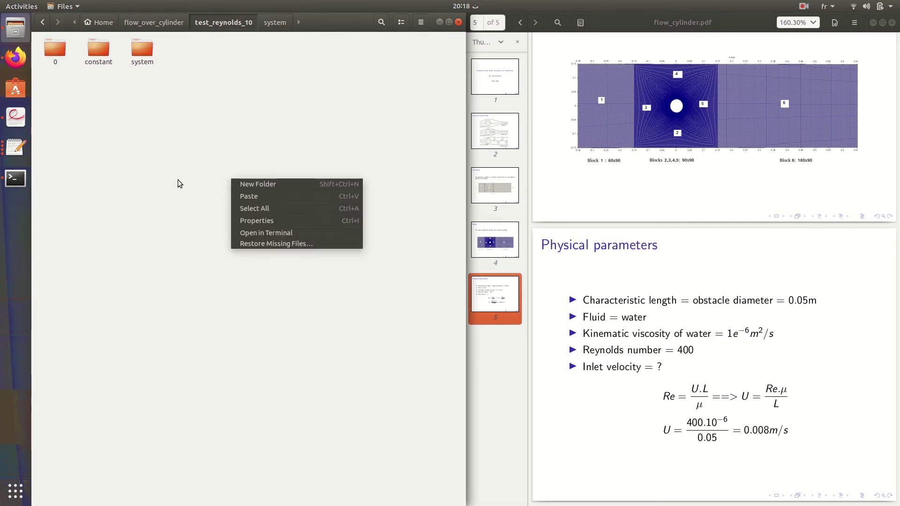
pyautogui.click(16, 178)
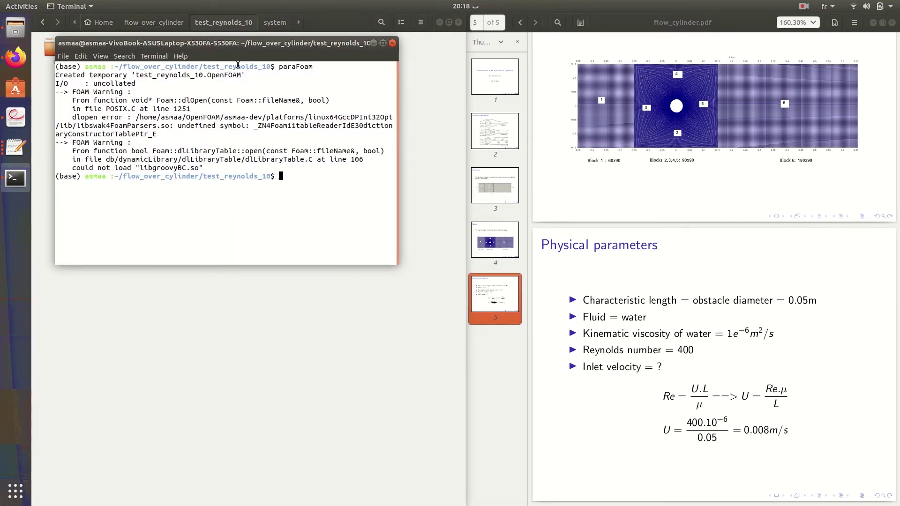
pyautogui.moveTo(236, 44); pyautogui.dragTo(375, 224)
pyautogui.write('simp')
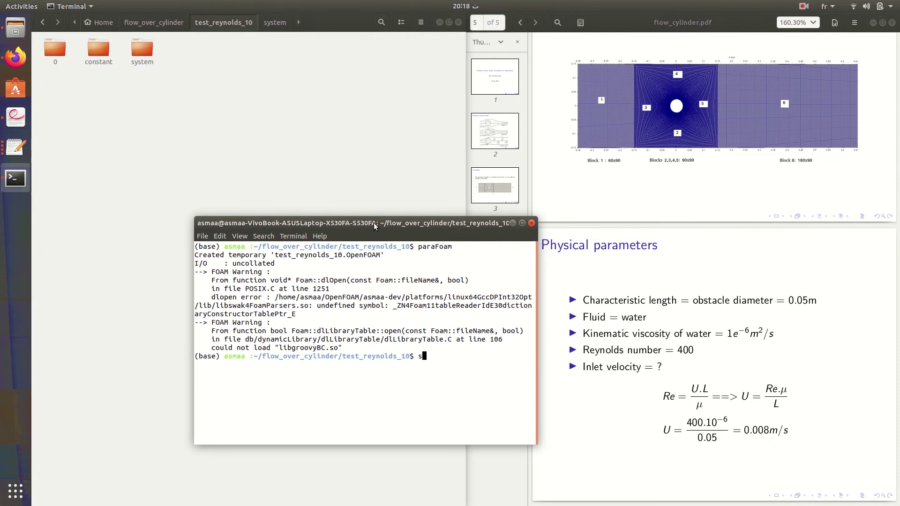
pyautogui.write('leFoam')
pyautogui.press('Return')
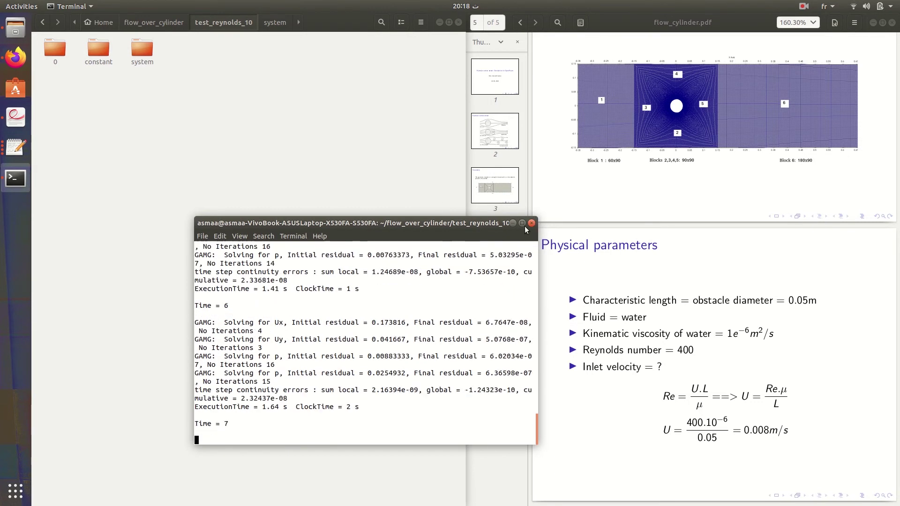
# - Stop simpleFoam at Time = 39, close the terminal, and go back to flow_over_cylinder in Files
pyautogui.click(522, 223)
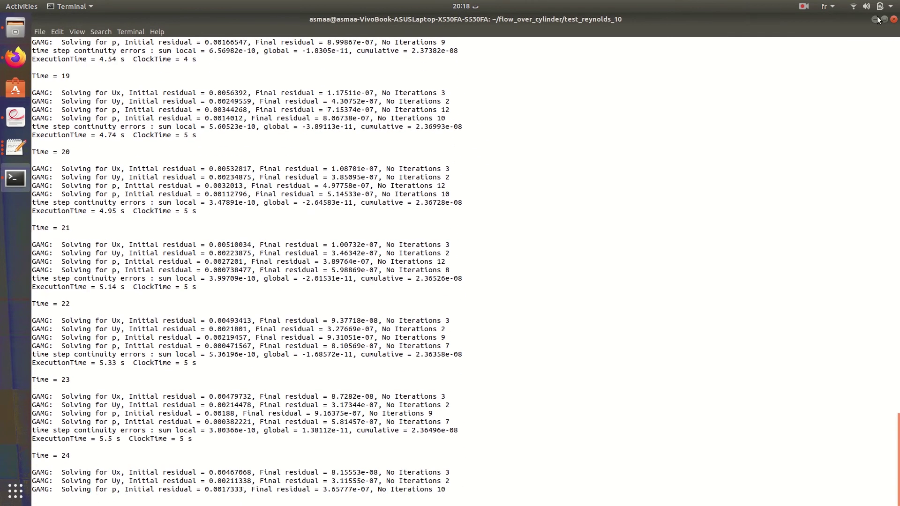
pyautogui.click(874, 19)
pyautogui.click(15, 179)
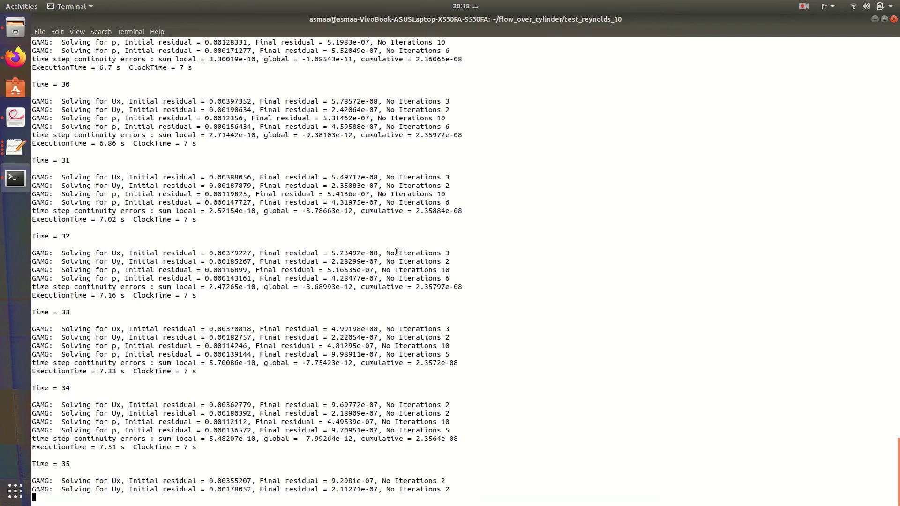
pyautogui.hotkey('ctrl', 'c')
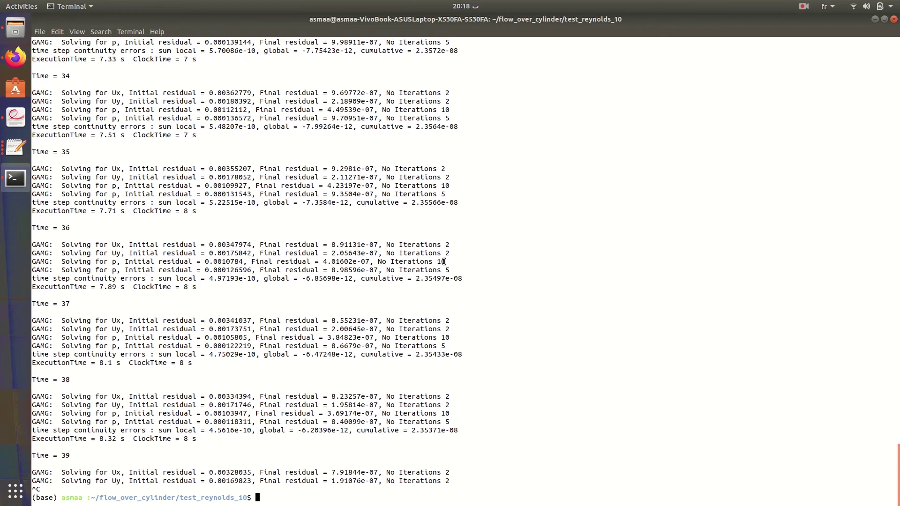
pyautogui.click(893, 19)
pyautogui.click(154, 22)
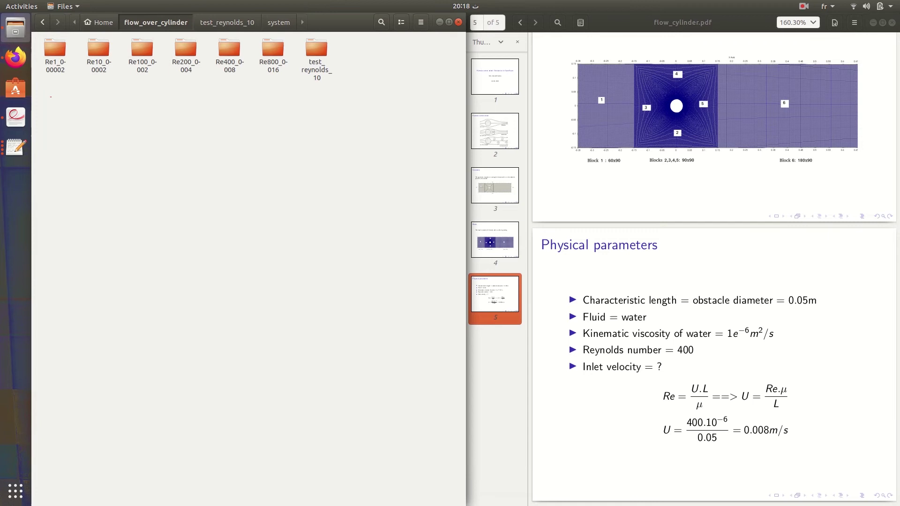
# - Open a terminal in the Re10_0-0002 case folder and run paraFoam there
pyautogui.moveTo(50, 97); pyautogui.dragTo(367, 40)
pyautogui.click(367, 40)
pyautogui.doubleClick(99, 48)
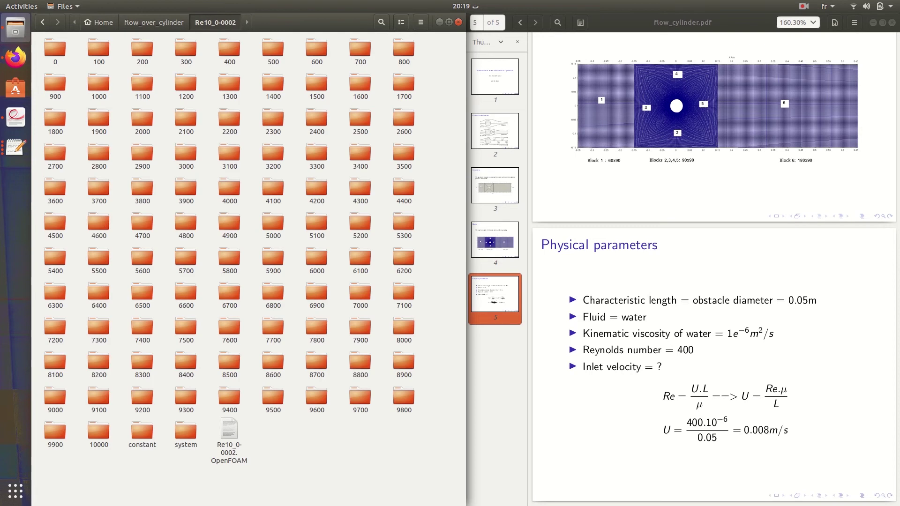
pyautogui.rightClick(434, 171)
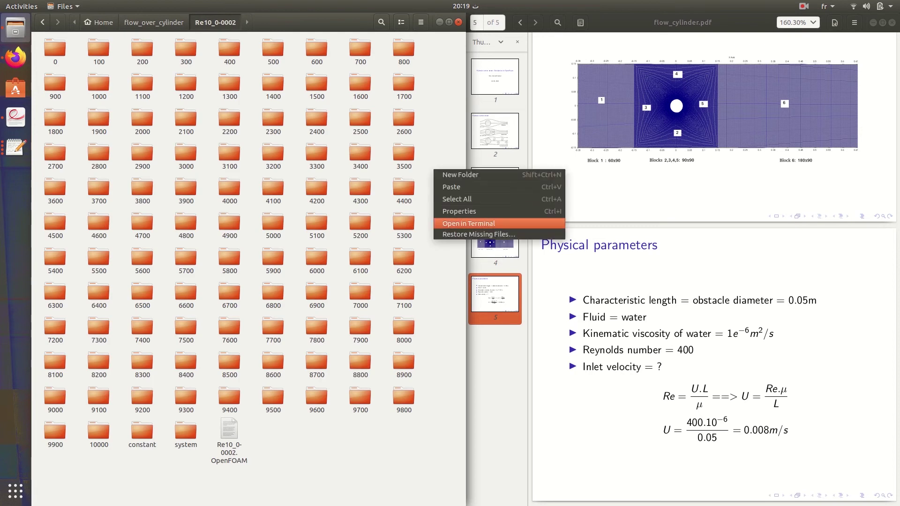
pyautogui.click(464, 224)
pyautogui.write('paraFoa')
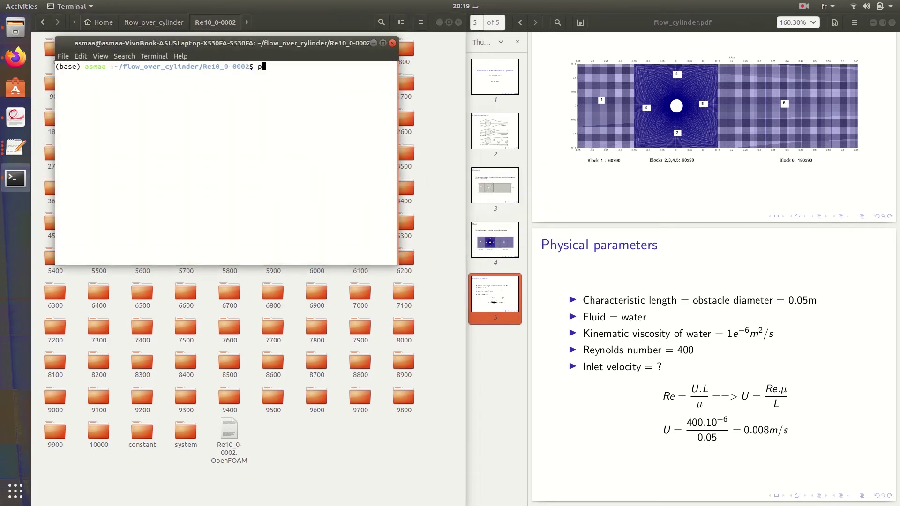
pyautogui.write('m')
pyautogui.press('Return')
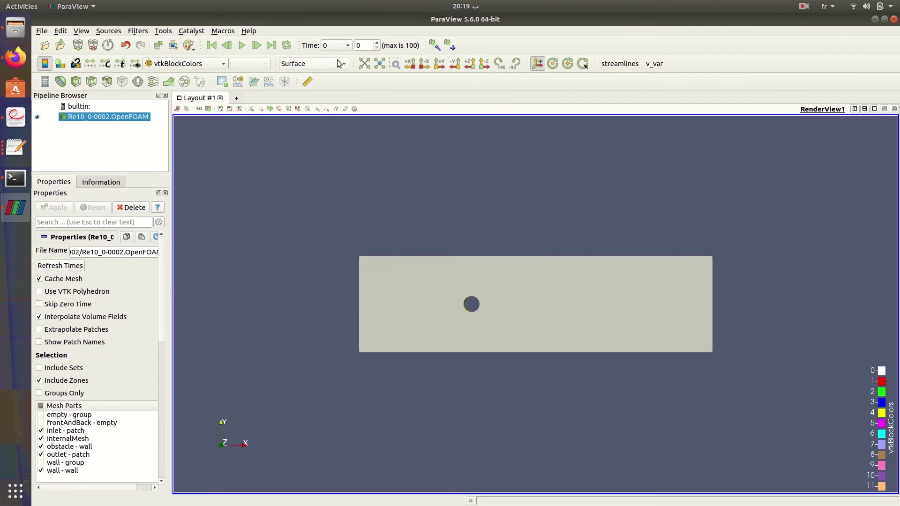
# - Keep Surface representation, colour the Re10_0-0002 mesh by U, and apply the jet preset
pyautogui.click(323, 64)
pyautogui.click(261, 179)
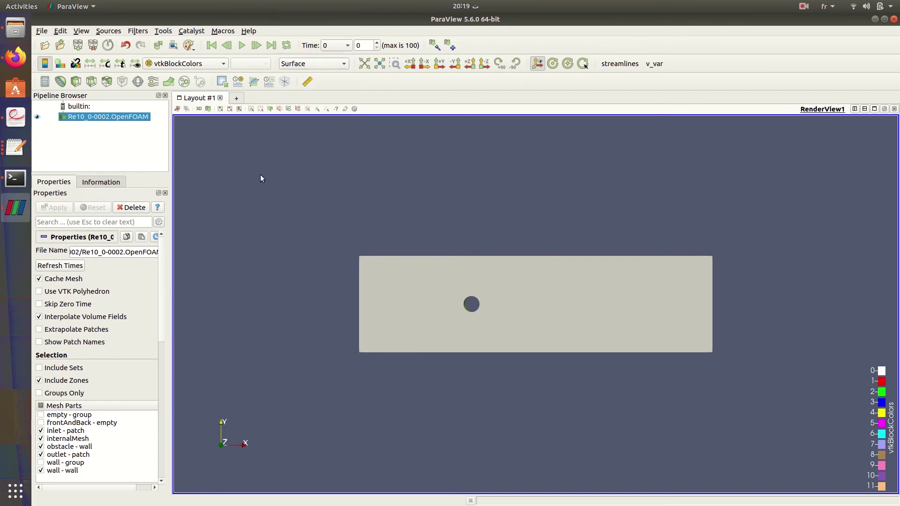
pyautogui.click(211, 64)
pyautogui.click(187, 33)
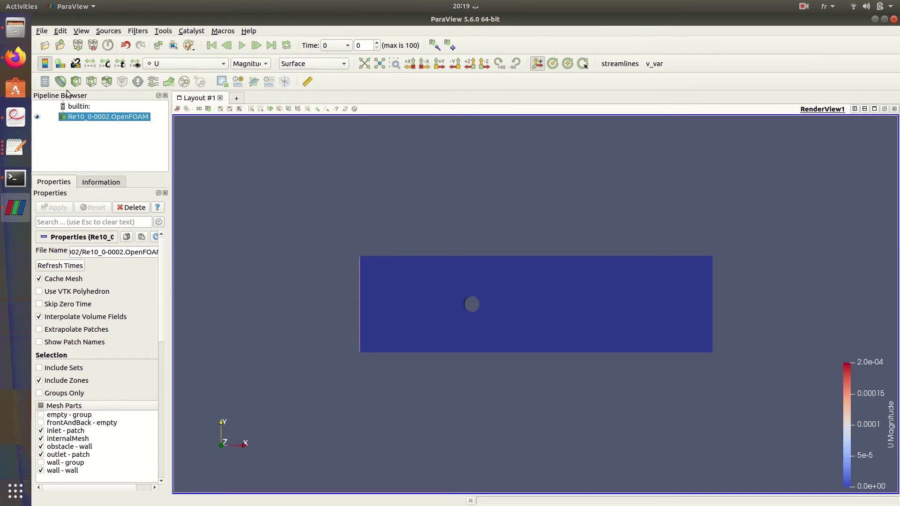
pyautogui.click(60, 63)
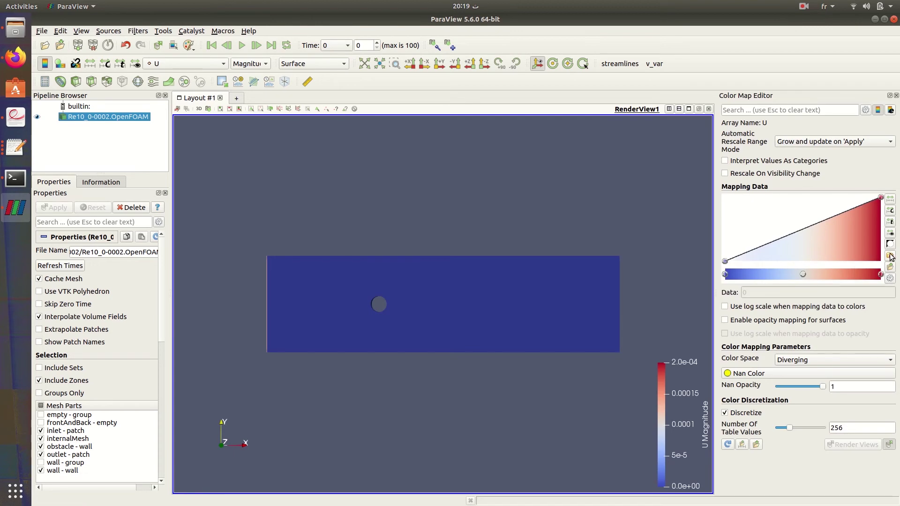
pyautogui.click(889, 256)
pyautogui.doubleClick(441, 307)
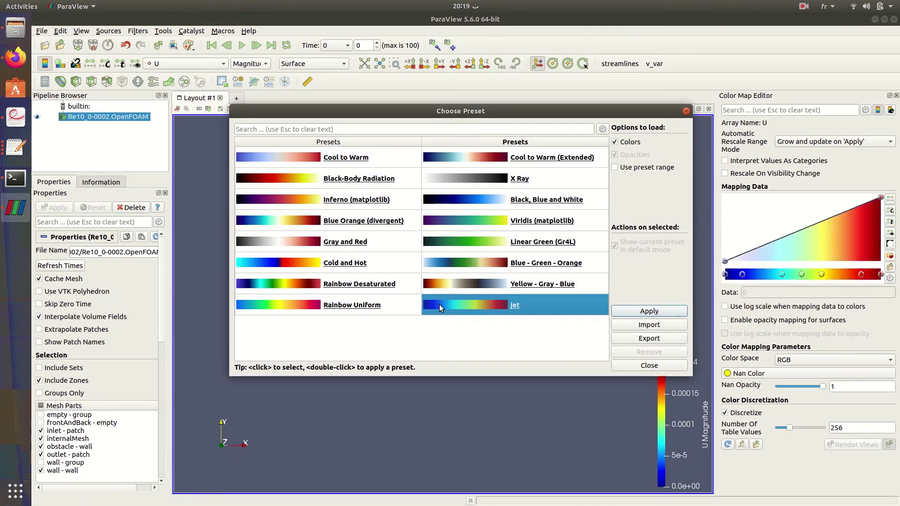
pyautogui.click(649, 365)
pyautogui.click(896, 96)
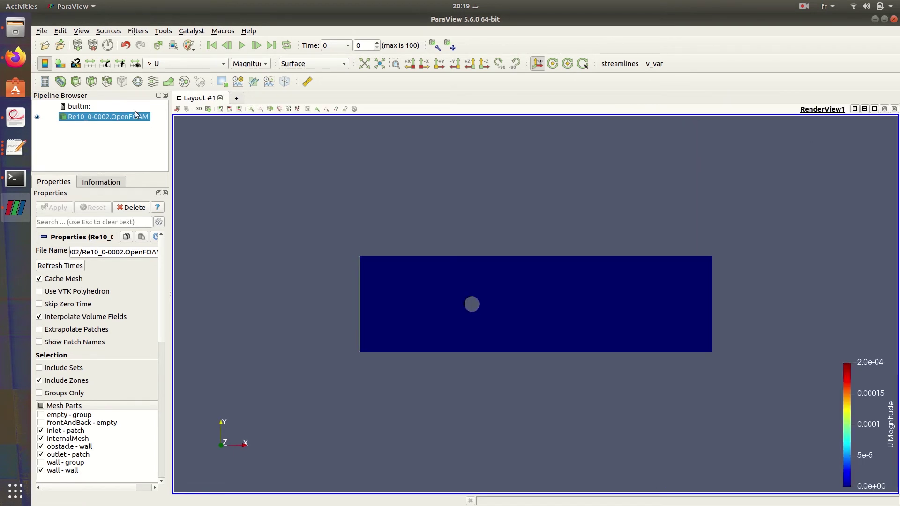
# - Play the Re10_0-0002 animation to time 10000, where U Magnitude reaches 3.4e-04
pyautogui.click(242, 45)
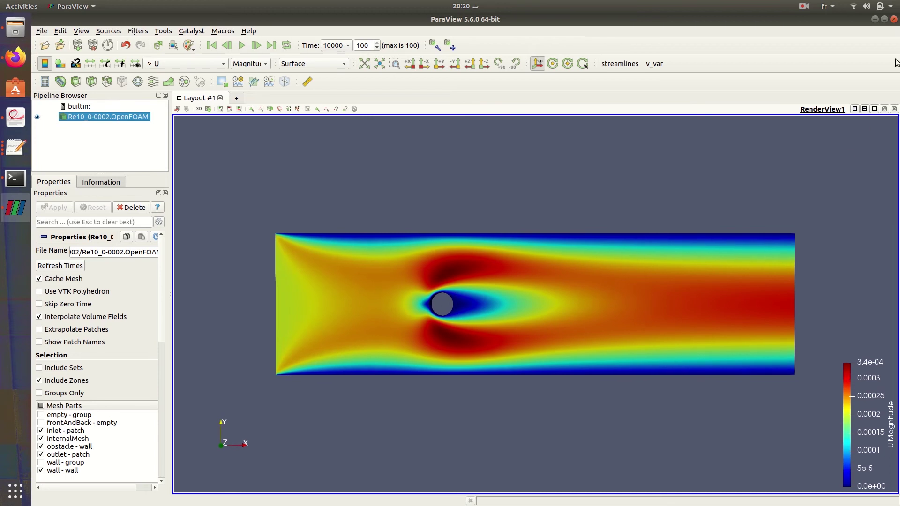
# - Open a terminal in the flow_over_cylinder folder from Files
pyautogui.click(875, 19)
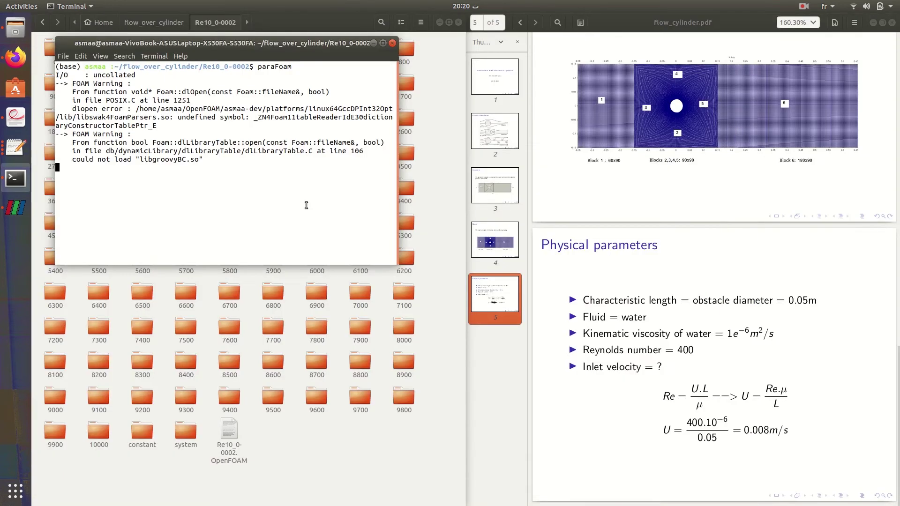
pyautogui.click(300, 412)
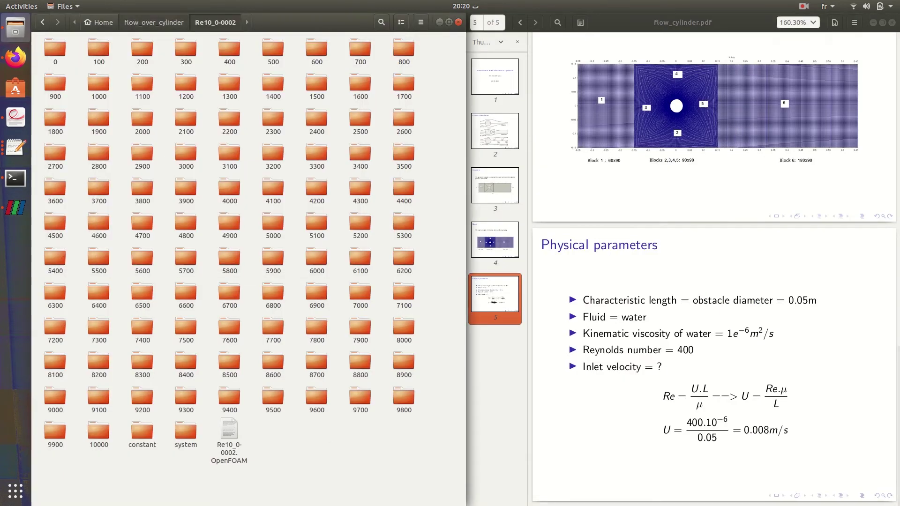
pyautogui.click(180, 22)
pyautogui.rightClick(186, 117)
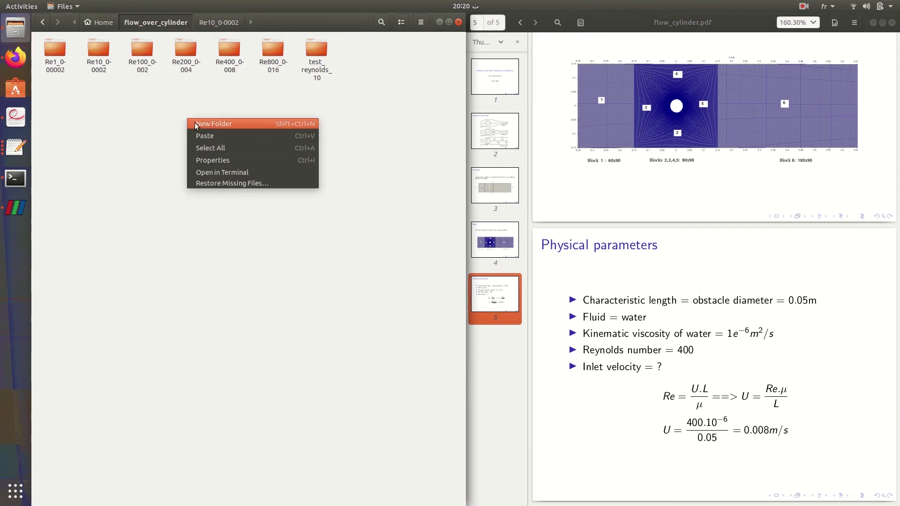
pyautogui.click(208, 172)
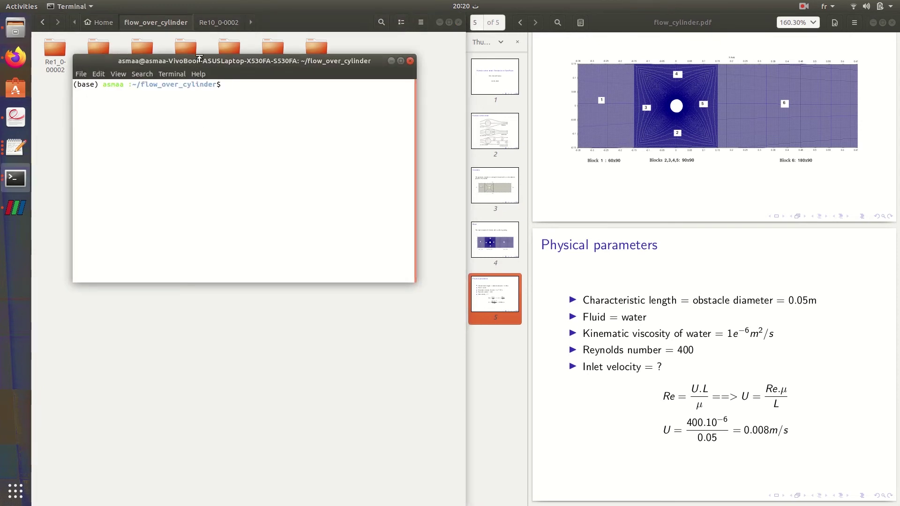
pyautogui.moveTo(223, 108); pyautogui.dragTo(259, 174)
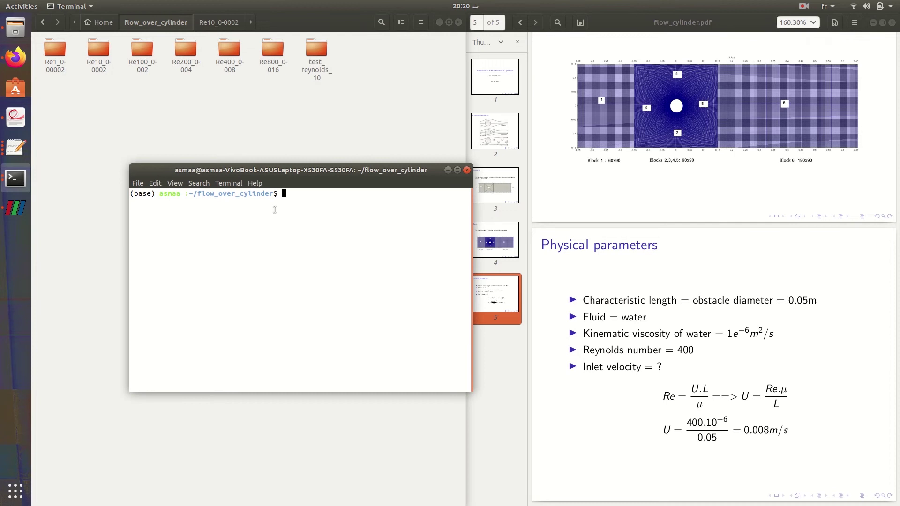
# - Change into Re100_0-002 with cd and launch paraFoam on that case
pyautogui.write('cd Re100')
pyautogui.press('Tab')
pyautogui.press('Return')
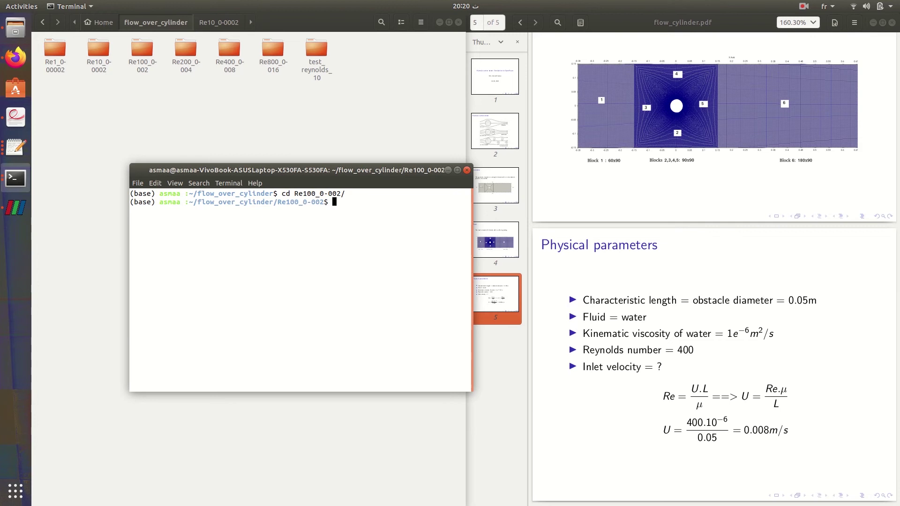
pyautogui.write('paraFoam')
pyautogui.press('Return')
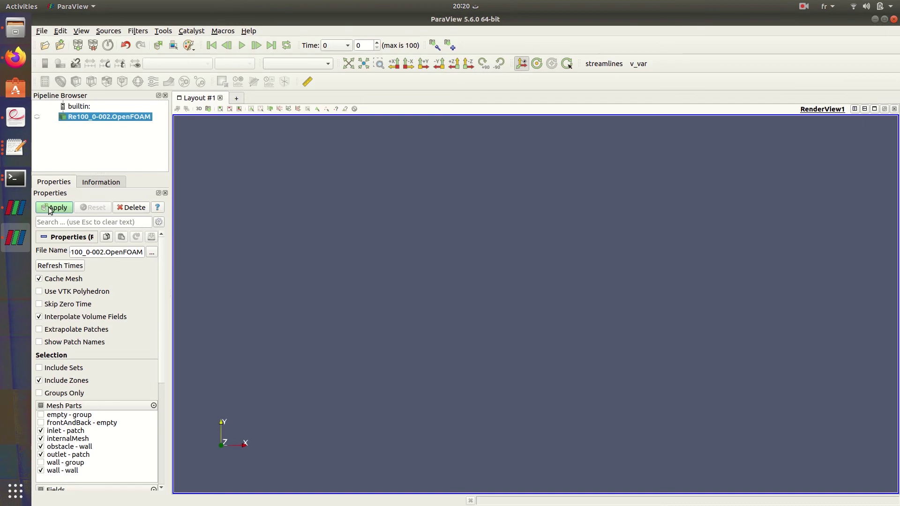
# - Load the Re100 case, jump to the final time step, and colour the Surface by U
pyautogui.click(49, 208)
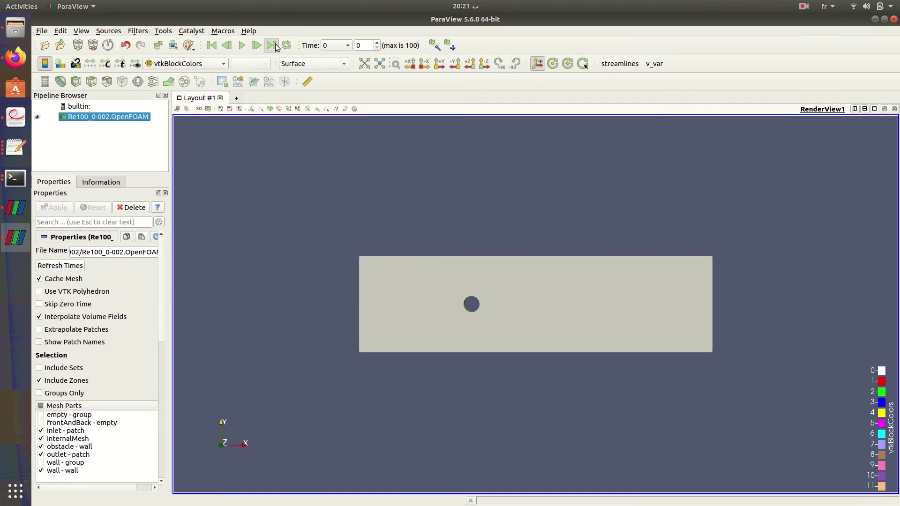
pyautogui.click(271, 45)
pyautogui.click(192, 64)
pyautogui.click(182, 32)
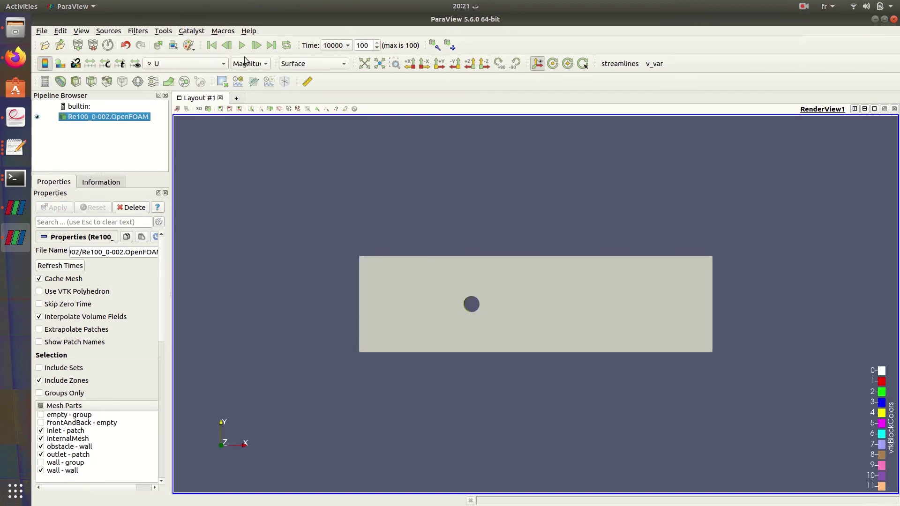
pyautogui.click(289, 65)
pyautogui.click(295, 77)
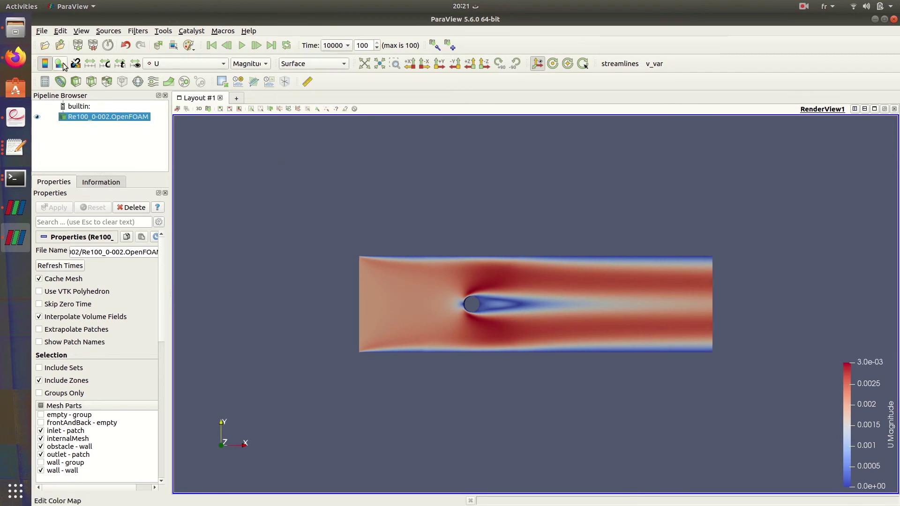
# - Apply the jet colour preset to U Magnitude and zoom in on the cylinder
pyautogui.click(60, 63)
pyautogui.click(889, 256)
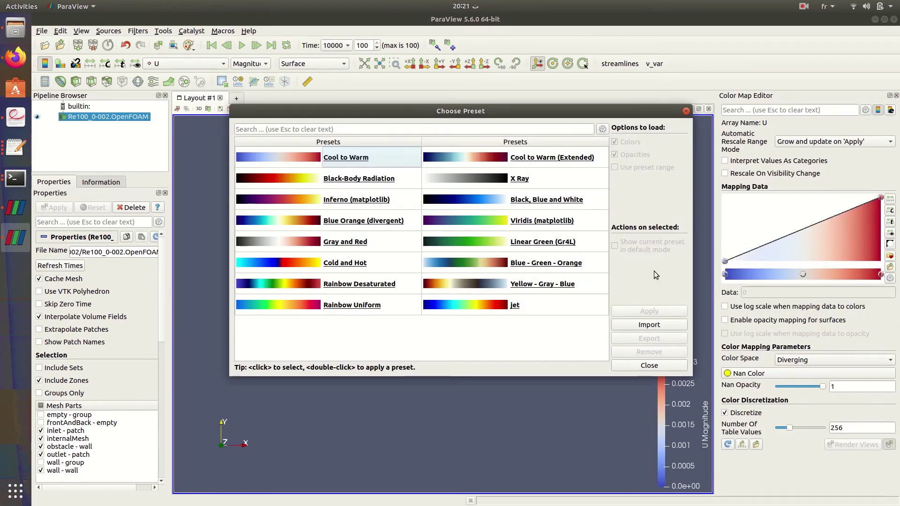
pyautogui.doubleClick(518, 299)
pyautogui.click(649, 365)
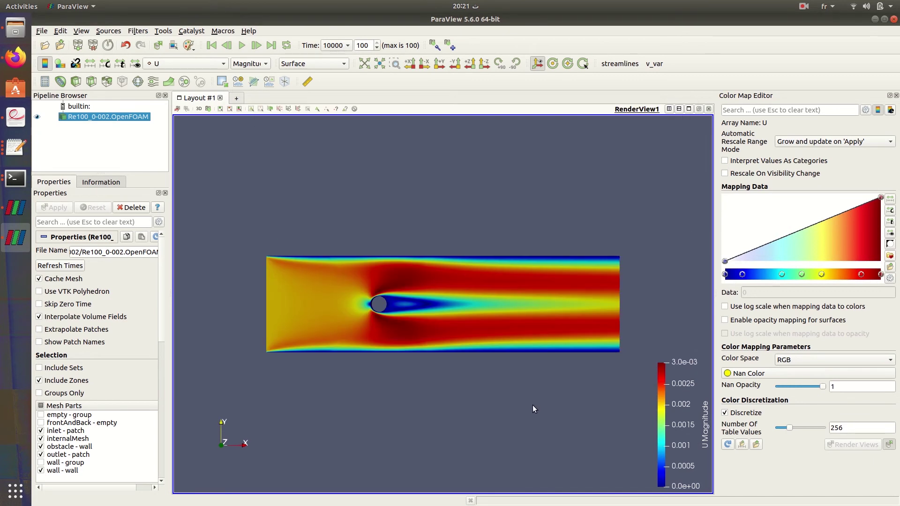
pyautogui.click(896, 96)
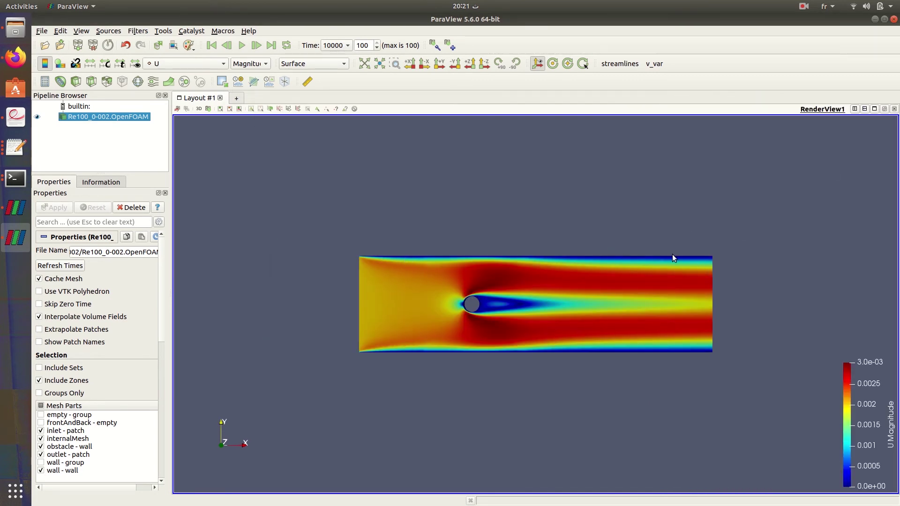
pyautogui.scroll(4, 581, 253)
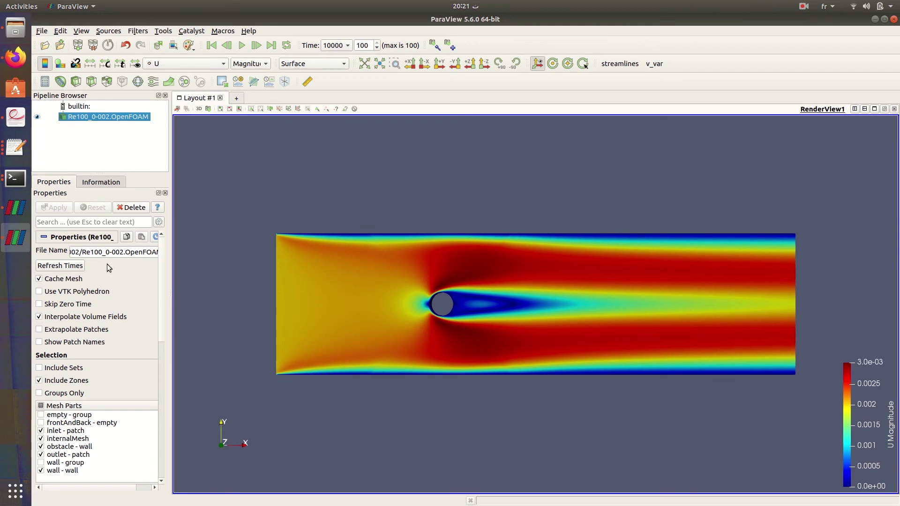
pyautogui.click(15, 207)
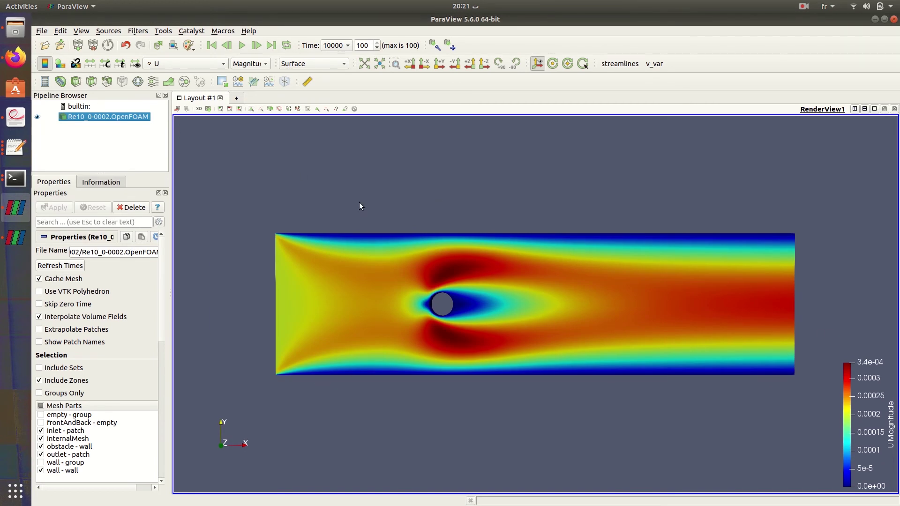
pyautogui.click(15, 238)
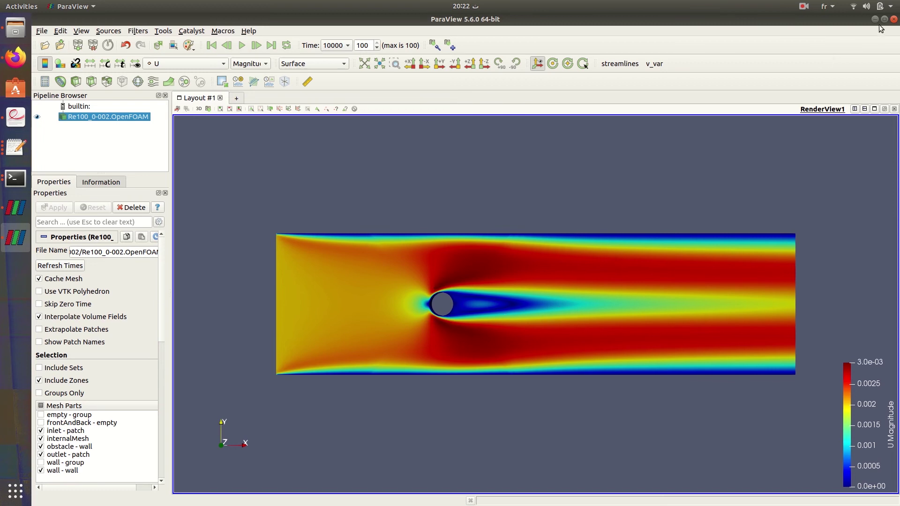
pyautogui.click(16, 178)
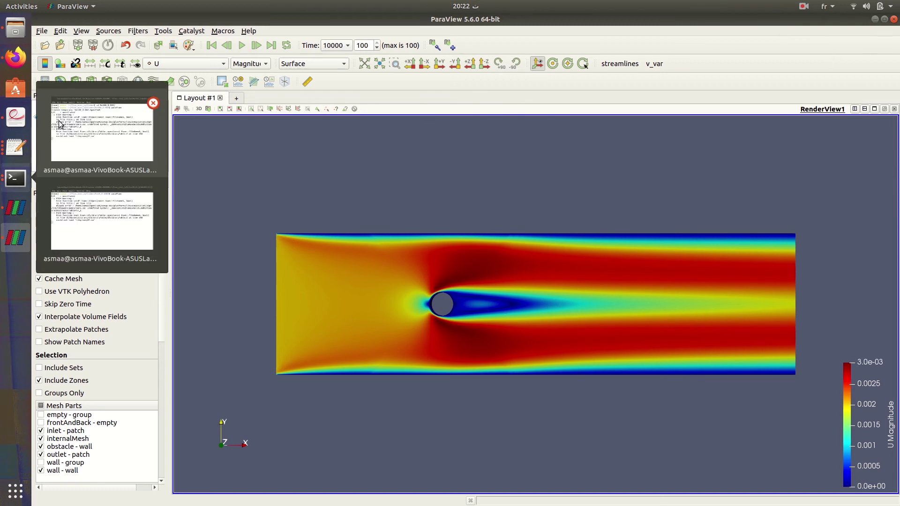
# - Open a terminal in the flow_over_cylinder folder from Files
pyautogui.click(22, 35)
pyautogui.rightClick(296, 173)
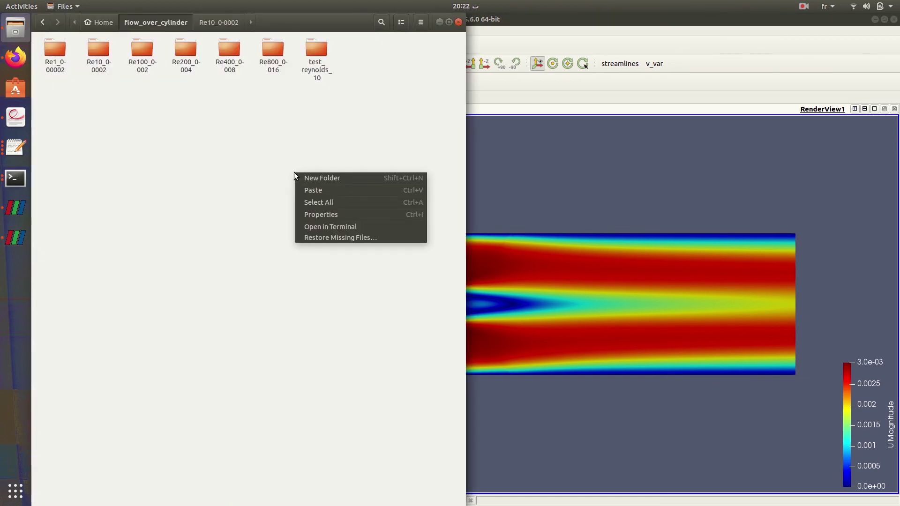
pyautogui.click(321, 227)
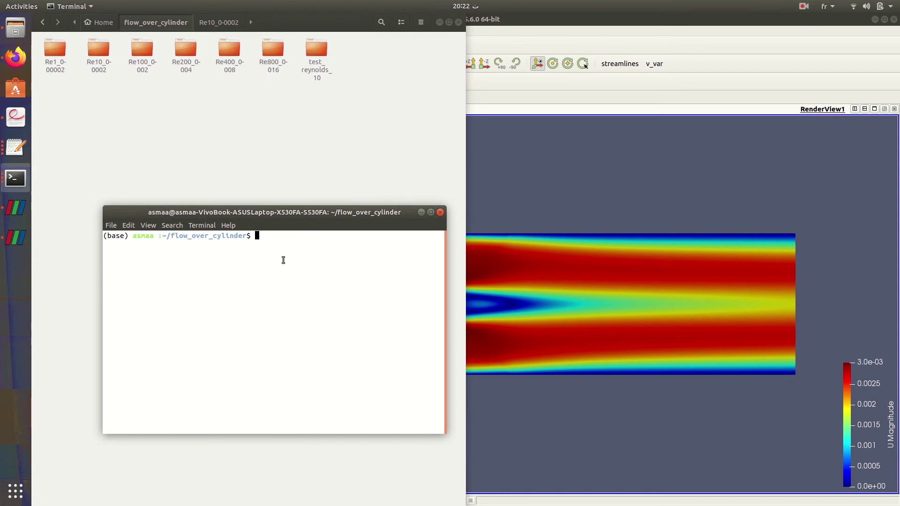
# - Change into Re800_0-016 with cd and launch paraFoam on that case
pyautogui.write('cd Re8')
pyautogui.press('Tab')
pyautogui.press('Return')
pyautogui.write('paraFo')
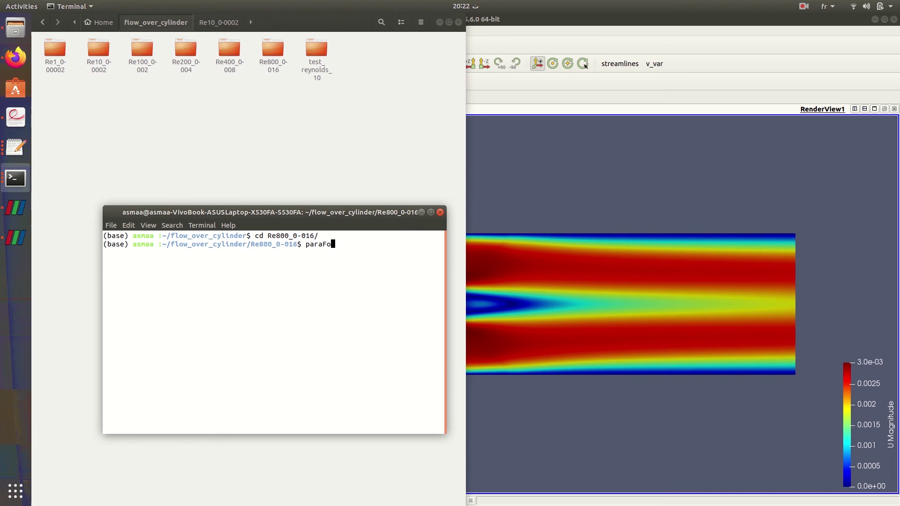
pyautogui.write('am')
pyautogui.press('Return')
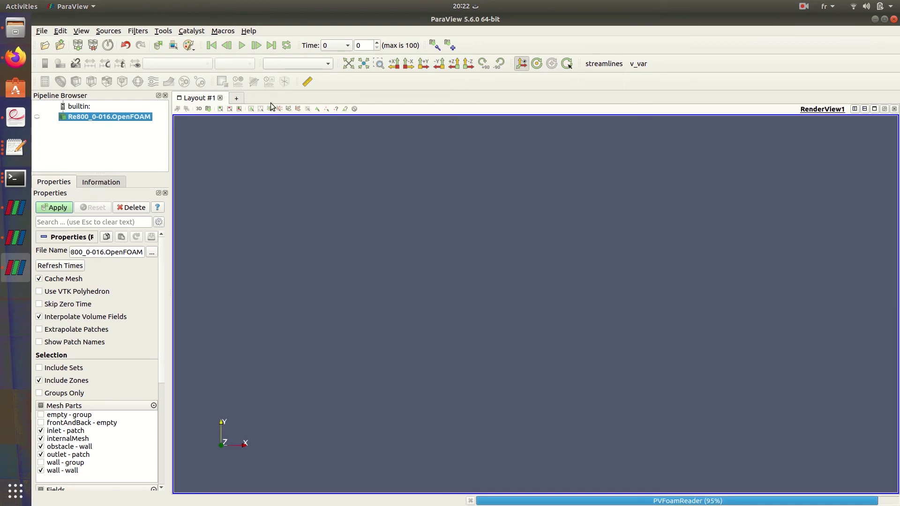
# - Load the Re800 case as a Surface coloured by velocity U
pyautogui.click(309, 63)
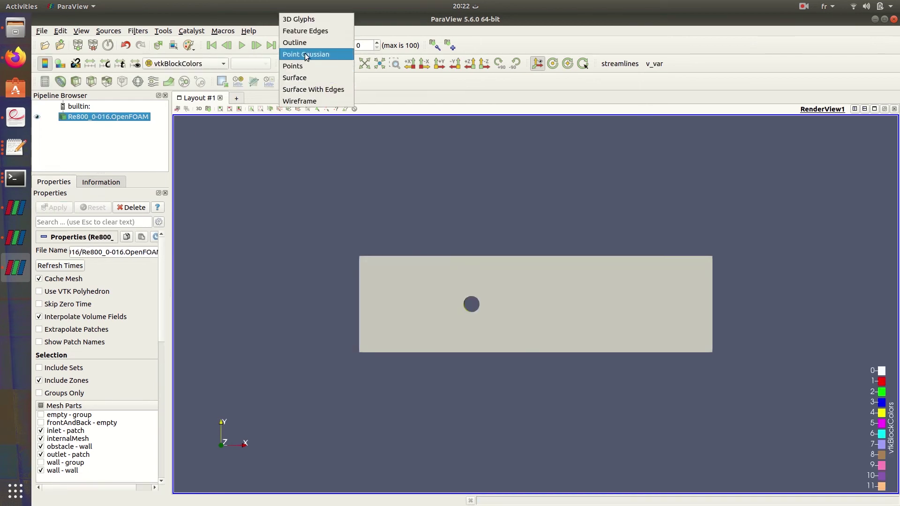
pyautogui.click(272, 130)
pyautogui.click(202, 66)
pyautogui.click(199, 31)
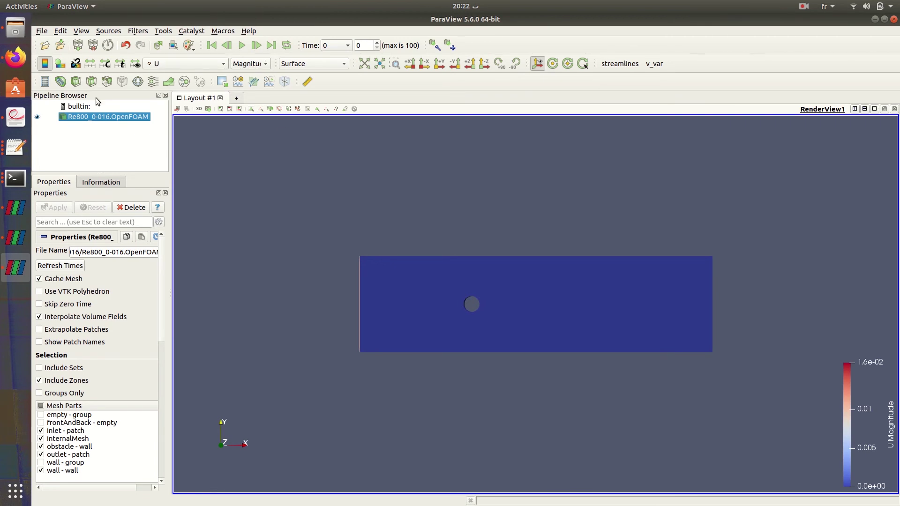
# - Apply the jet preset, jump to time 10000, and rescale colours to 0–2.4e-02
pyautogui.click(60, 64)
pyautogui.click(890, 256)
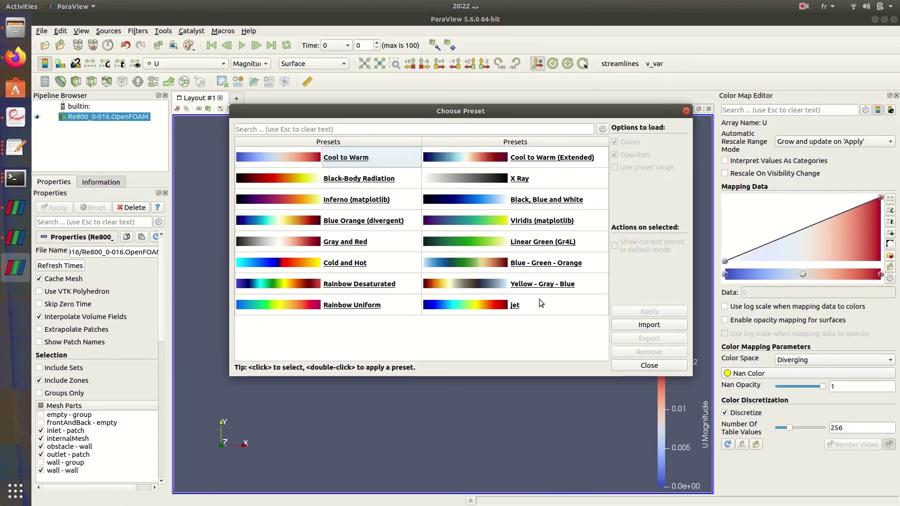
pyautogui.doubleClick(536, 300)
pyautogui.click(643, 365)
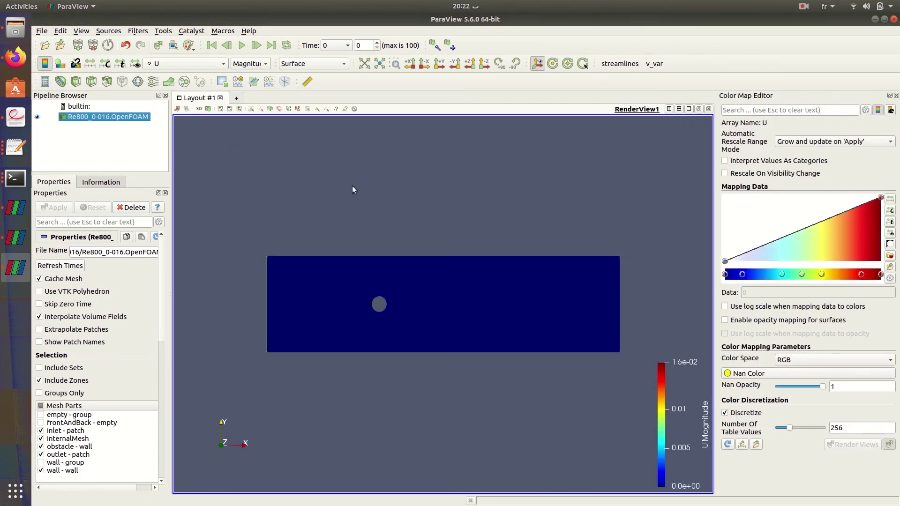
pyautogui.click(271, 45)
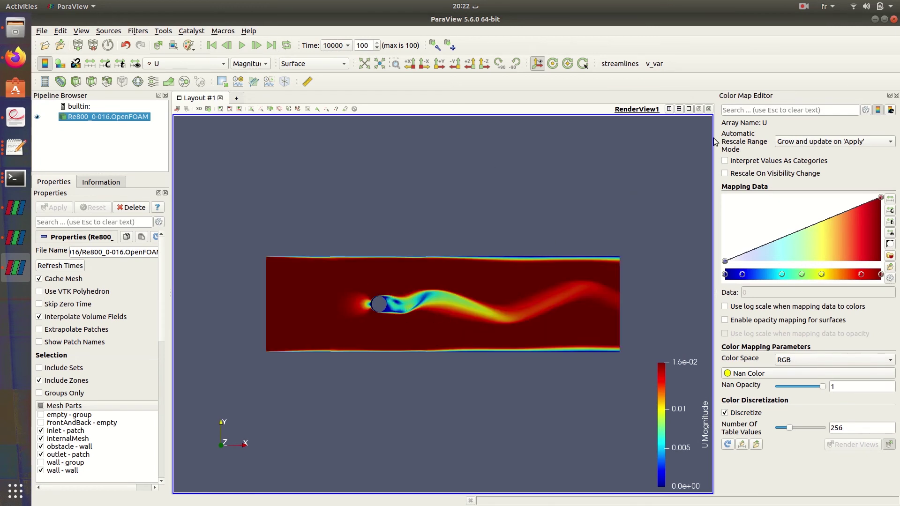
pyautogui.click(90, 64)
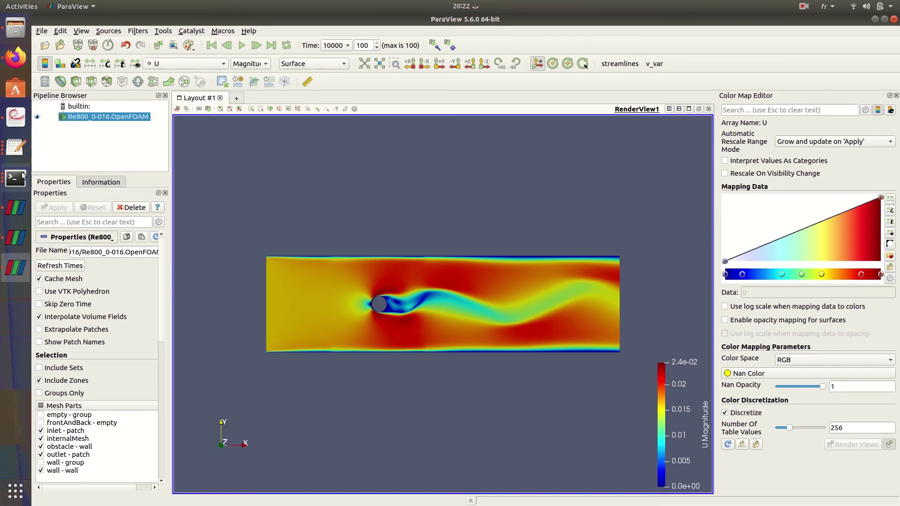
# - Scroll through the flow_cylinder.pdf slides in Document Viewer
pyautogui.click(16, 117)
pyautogui.scroll(10, 681, 213)
pyautogui.scroll(5, 750, 262)
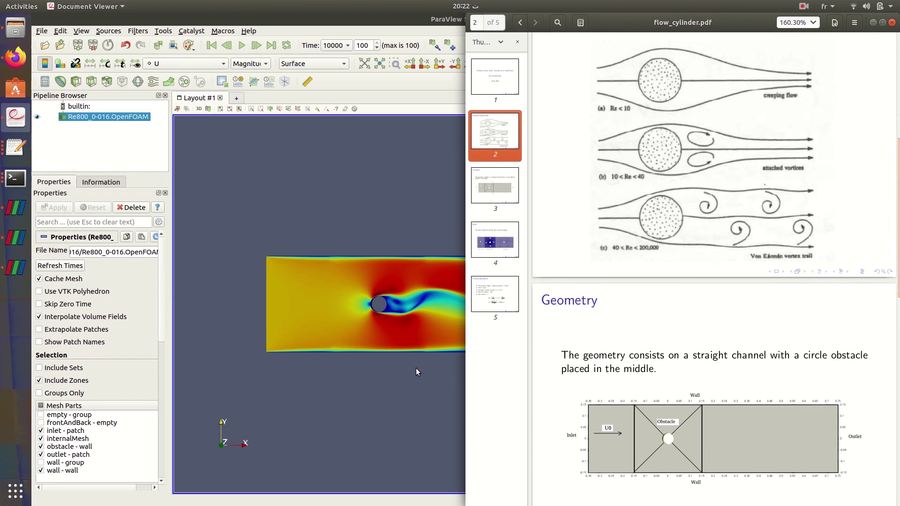
# - Back in ParaView, reselect Re800_0-016.OpenFOAM, close the Color Map Editor, and zoom in
pyautogui.click(410, 224)
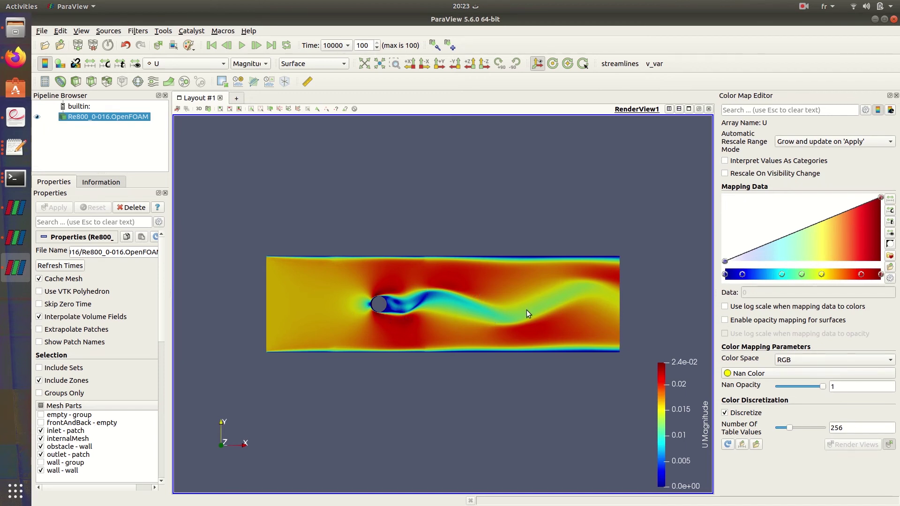
pyautogui.click(105, 137)
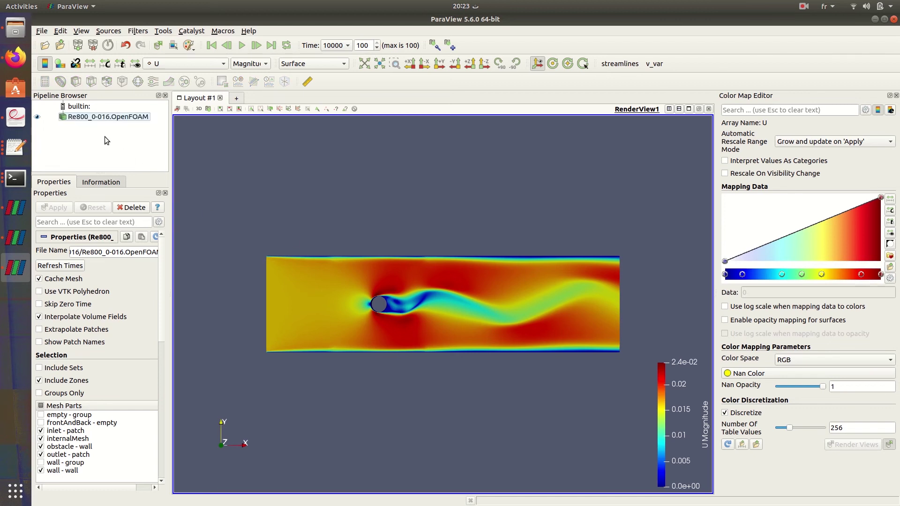
pyautogui.click(83, 119)
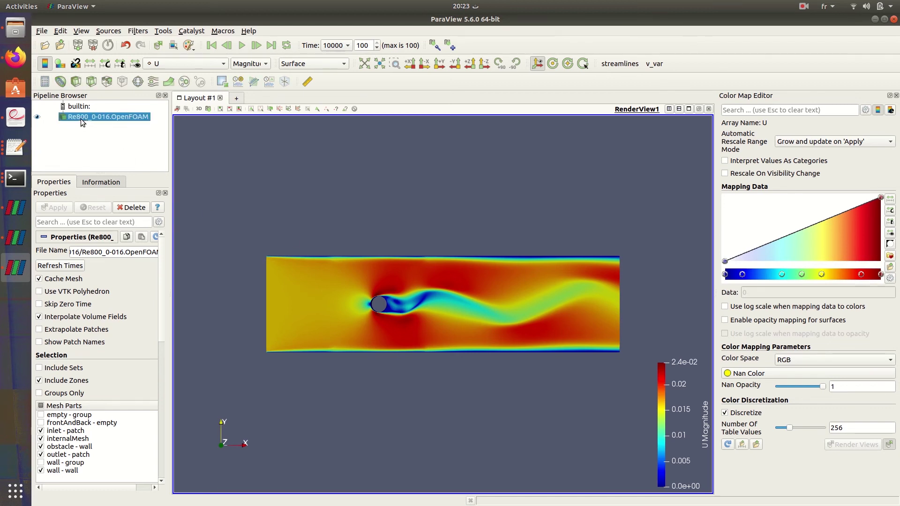
pyautogui.click(896, 95)
pyautogui.scroll(3, 708, 221)
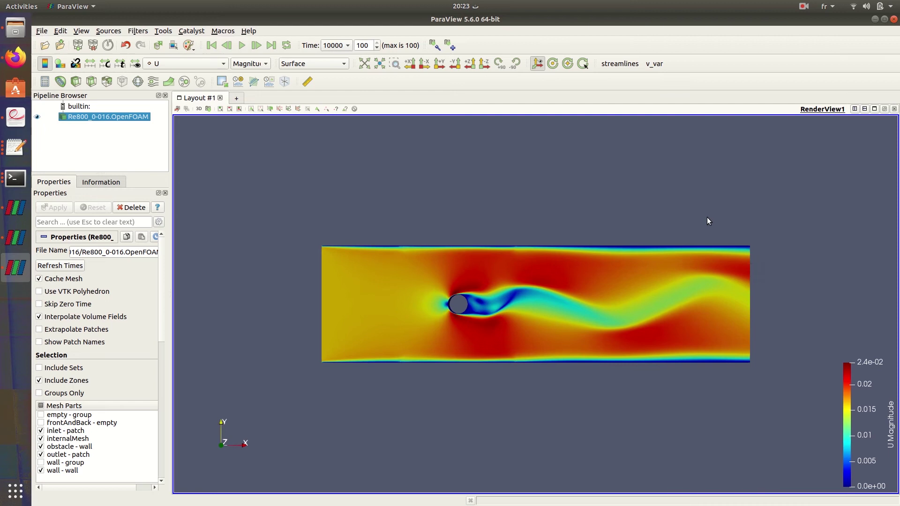
# - Zoom in on the Re800_0-016 wake and play the velocity animation through to time 8100
pyautogui.scroll(2, 707, 218)
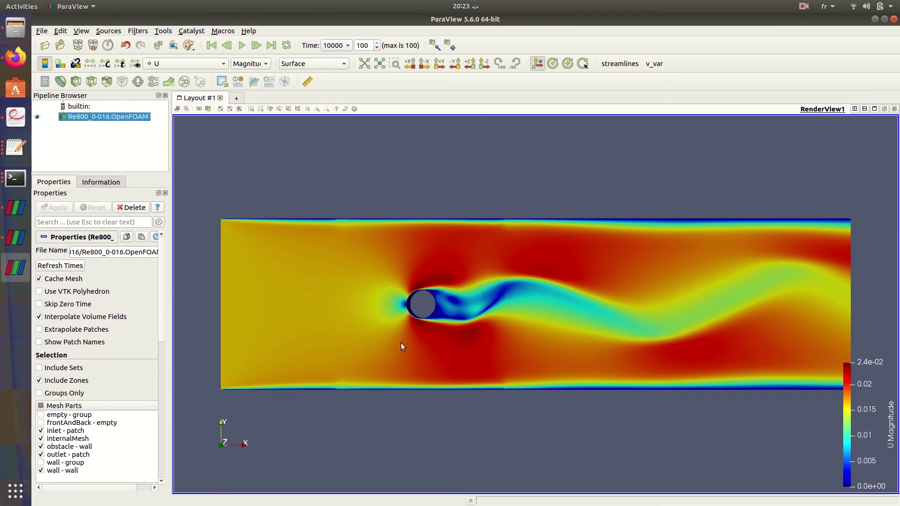
pyautogui.click(241, 45)
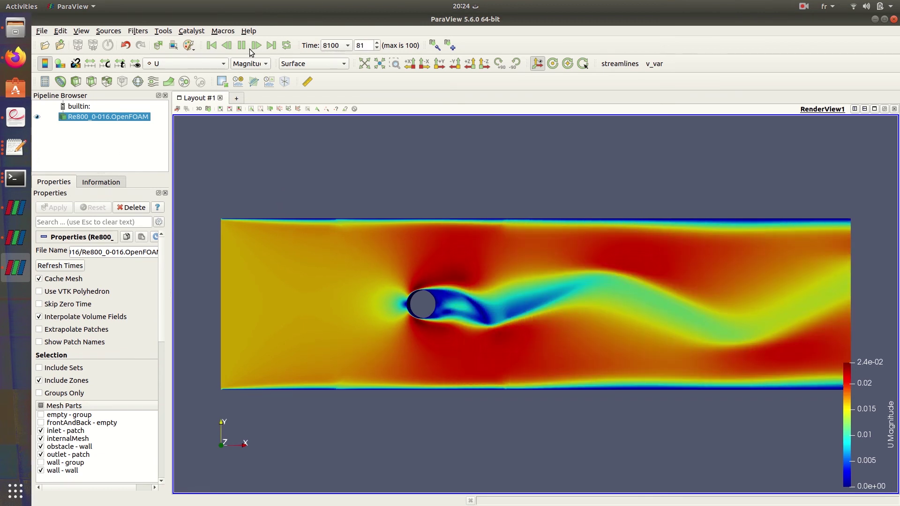
# - Pause at time 8400, then load Re10_0-0002.OpenFOAM and hide it so Re800 stays visible
pyautogui.click(242, 45)
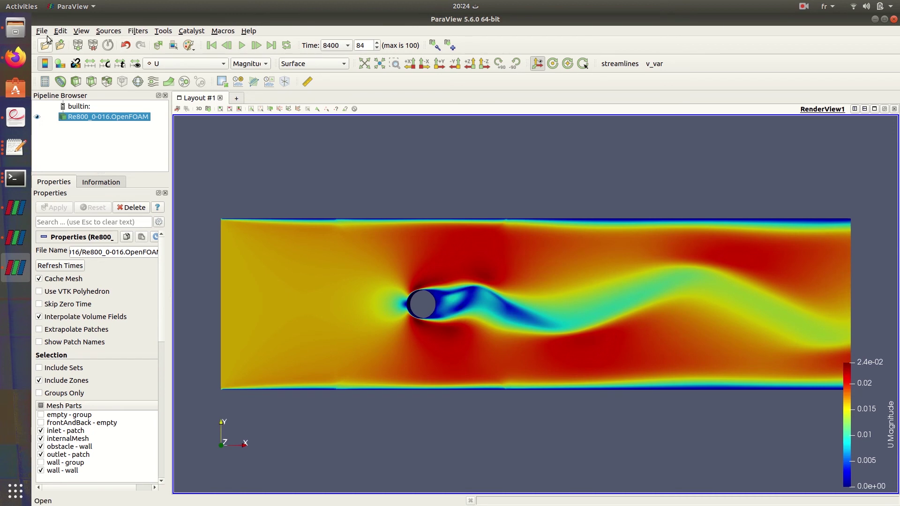
pyautogui.click(42, 31)
pyautogui.click(54, 42)
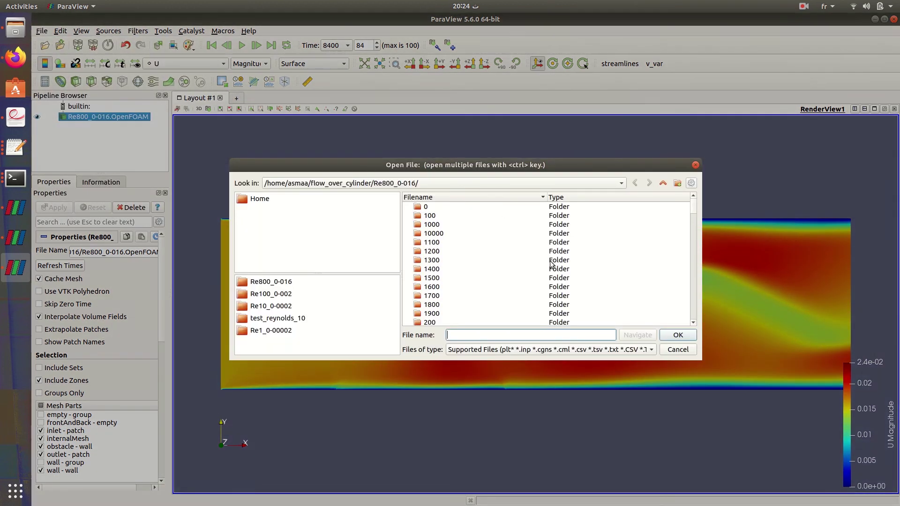
pyautogui.click(662, 182)
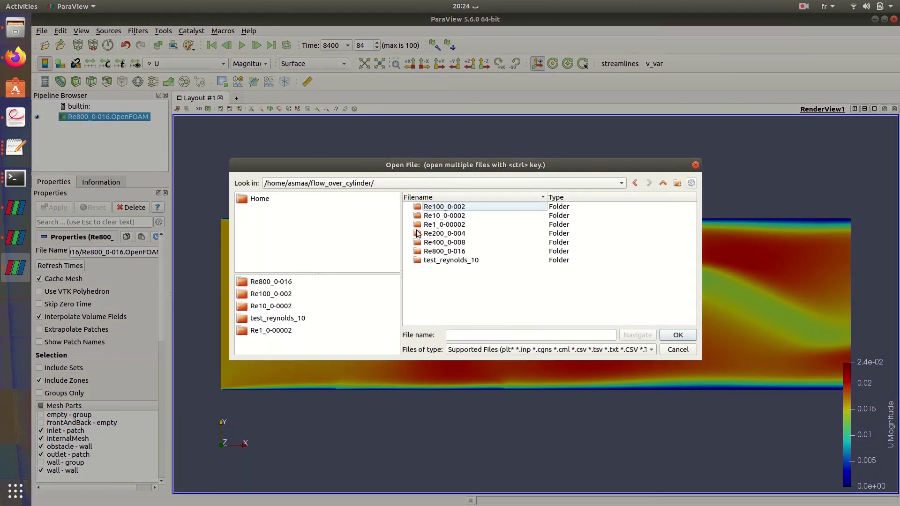
pyautogui.doubleClick(440, 217)
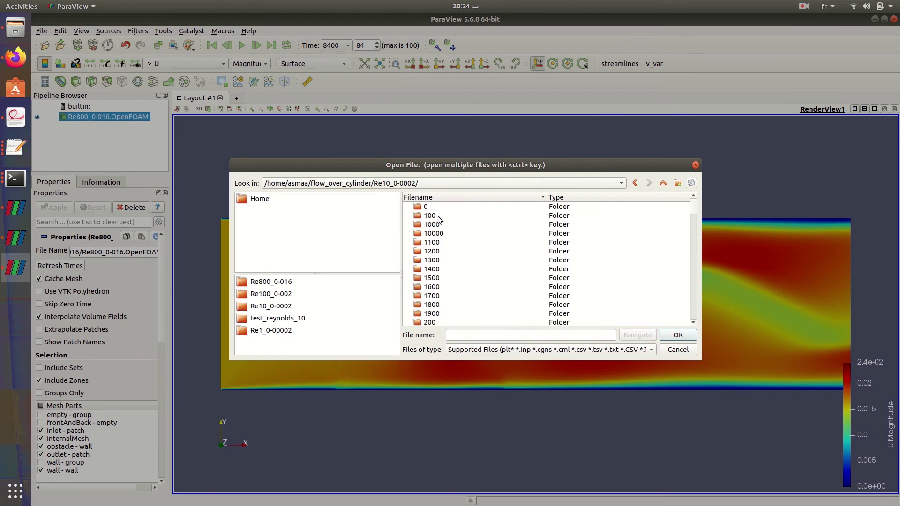
pyautogui.scroll(-20, 451, 288)
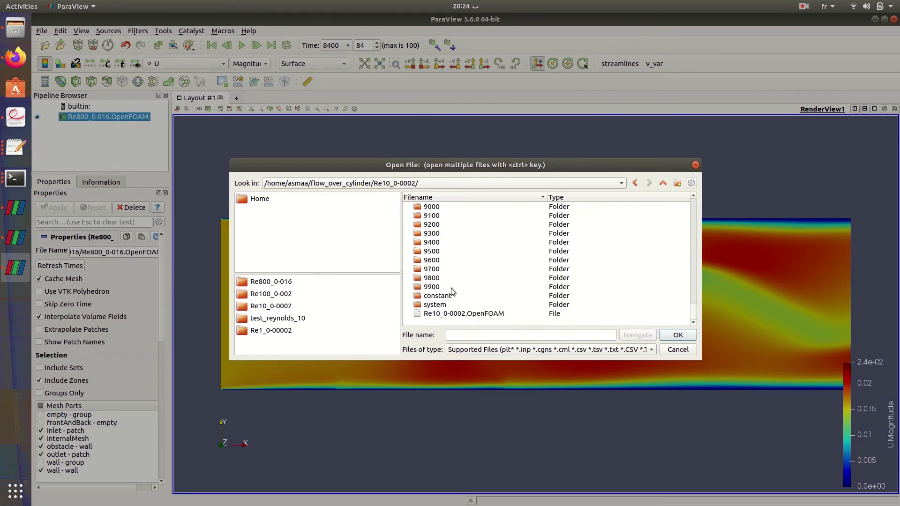
pyautogui.doubleClick(462, 314)
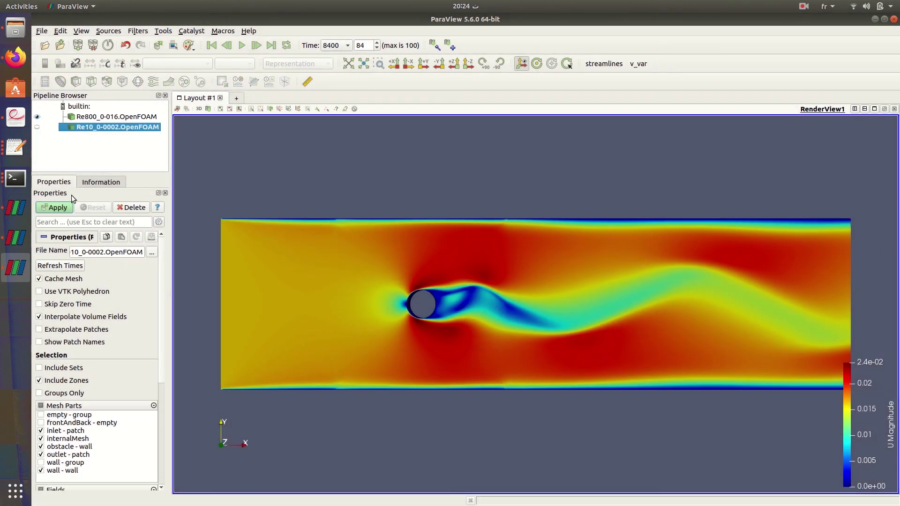
pyautogui.click(61, 209)
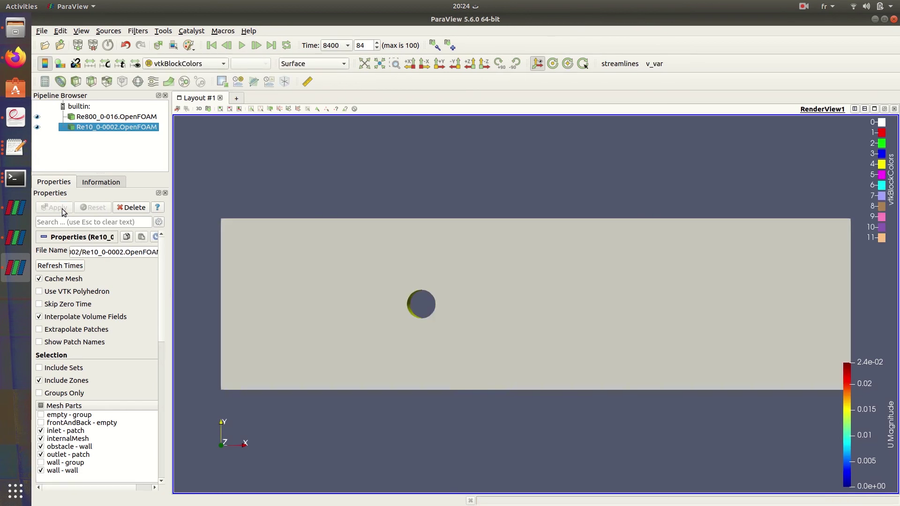
pyautogui.click(37, 127)
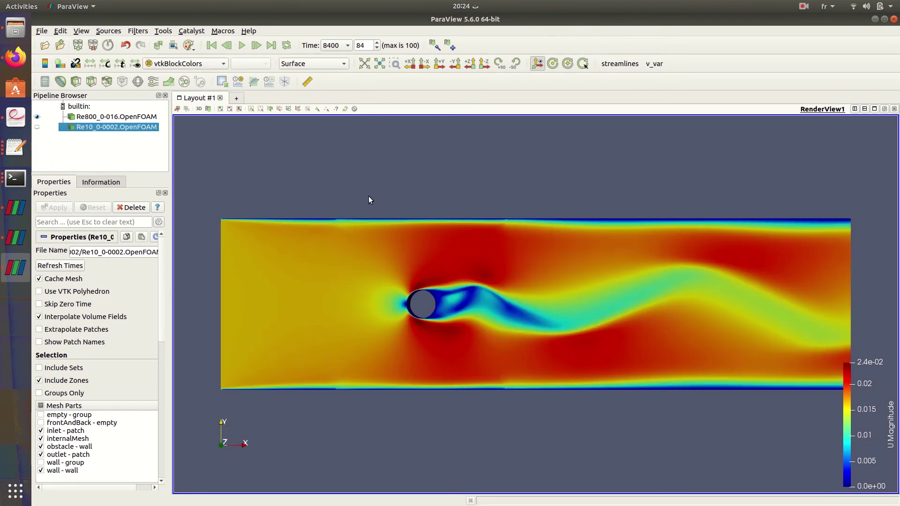
# - Split the layout and show Re10_0-0002 in a new lower Render View, coloured by velocity U
pyautogui.click(864, 108)
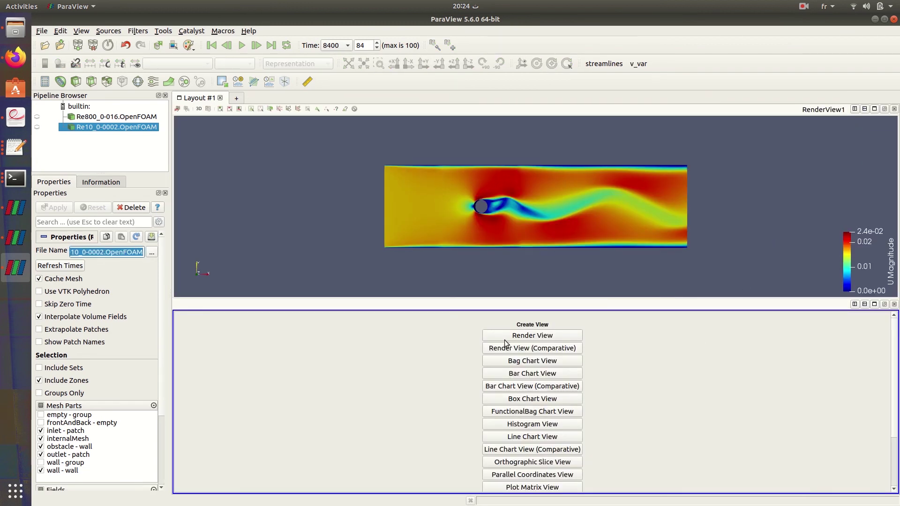
pyautogui.click(505, 337)
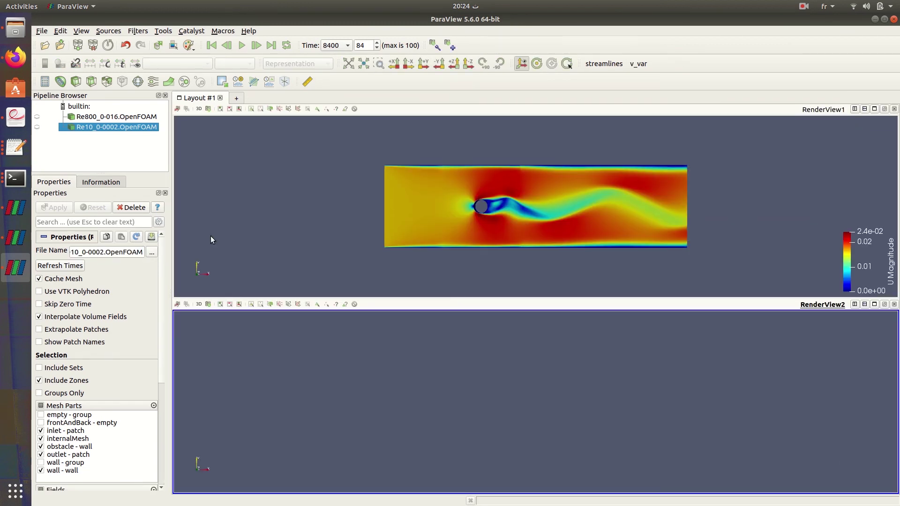
pyautogui.click(37, 128)
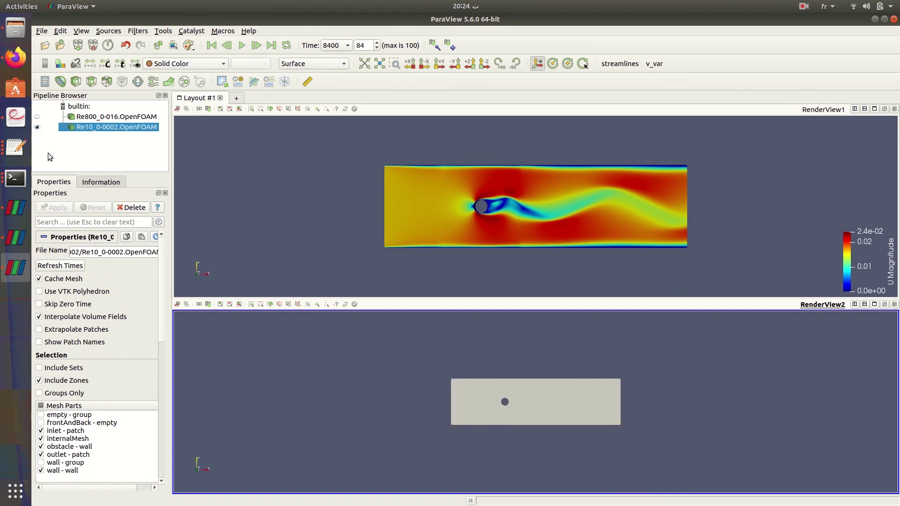
pyautogui.click(188, 62)
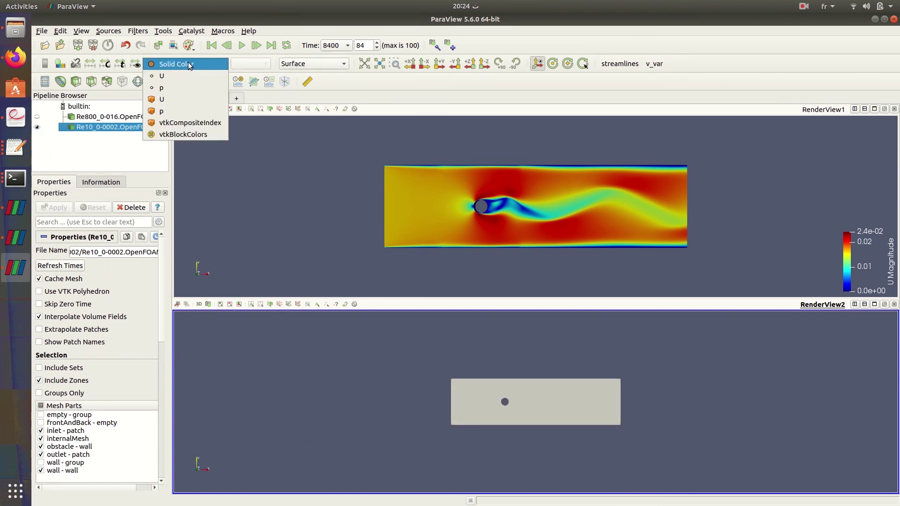
pyautogui.click(179, 80)
pyautogui.click(60, 64)
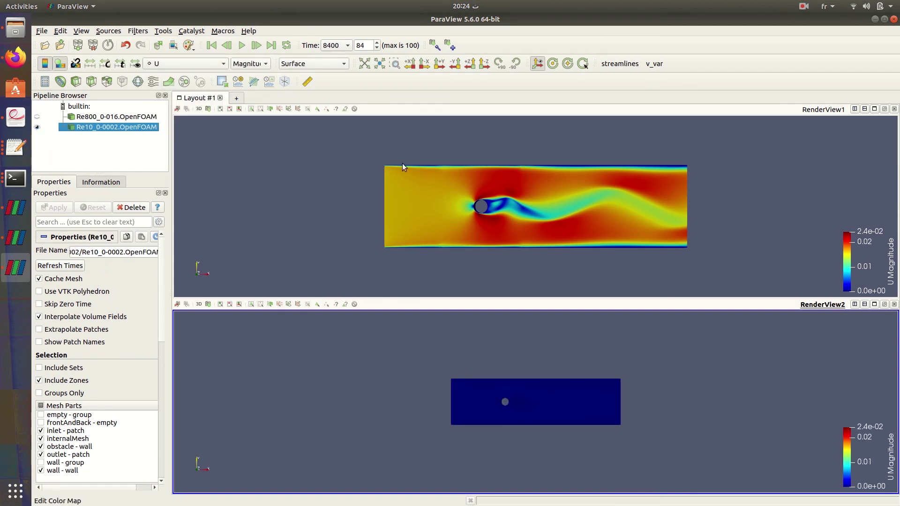
# - Apply the jet preset to Re10, jump to time 10000, and rescale Re10 to 0–3.5e-04
pyautogui.click(890, 257)
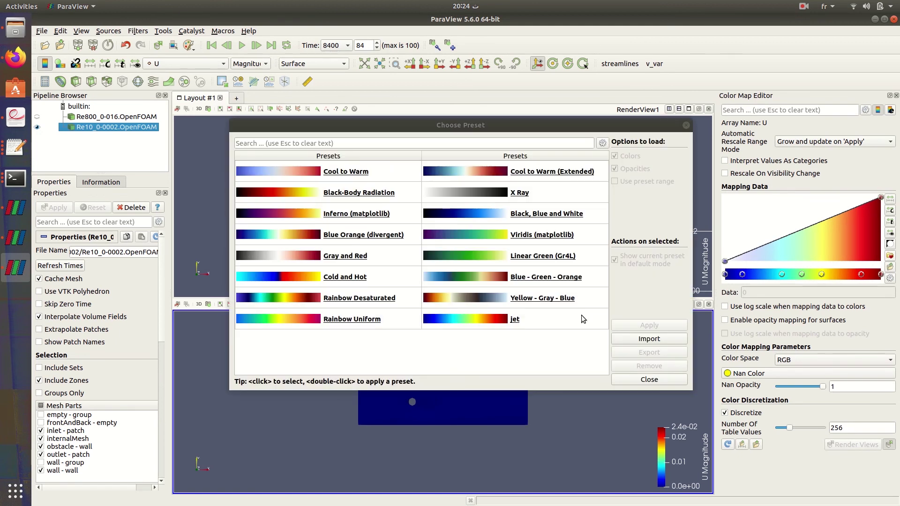
pyautogui.click(562, 323)
pyautogui.click(669, 383)
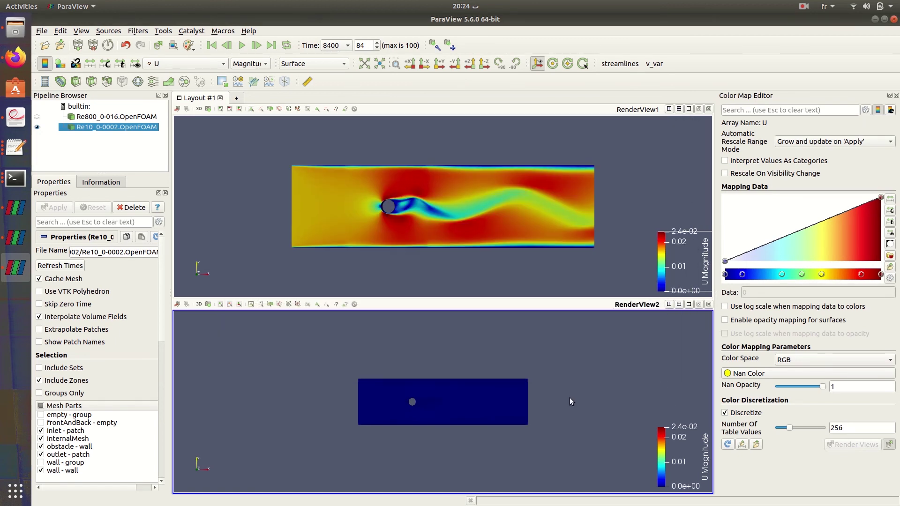
pyautogui.click(271, 45)
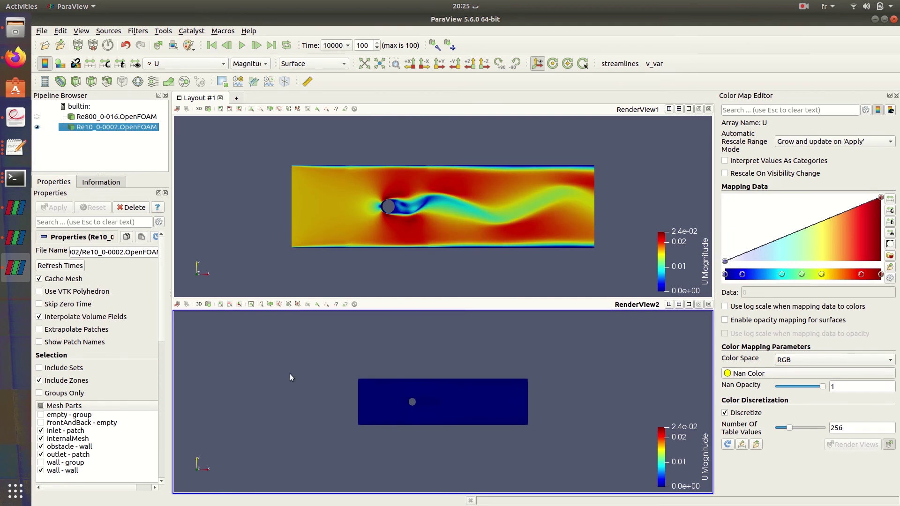
pyautogui.click(37, 128)
pyautogui.click(37, 128)
pyautogui.click(89, 64)
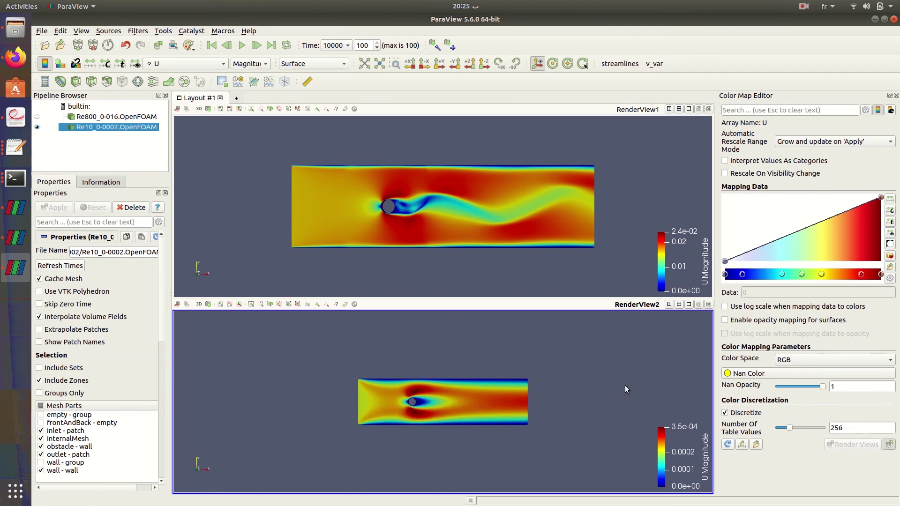
pyautogui.click(896, 95)
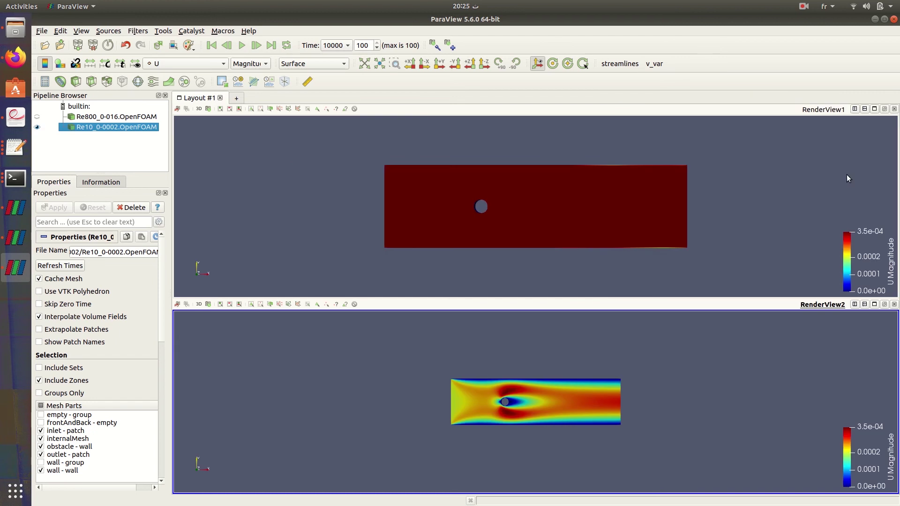
# - Rescale Re800 colours to its own range and frame the upper view face-on along -Z
pyautogui.scroll(8, 735, 387)
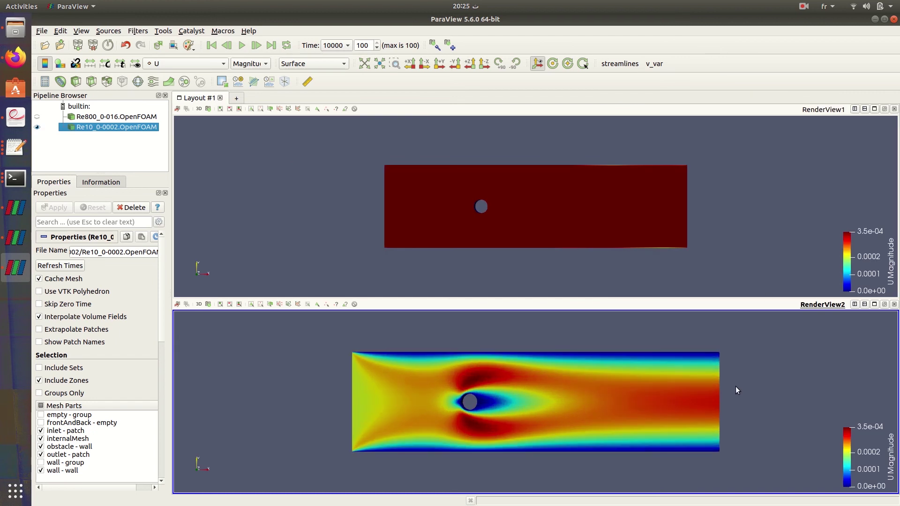
pyautogui.scroll(2, 735, 386)
pyautogui.moveTo(749, 226); pyautogui.dragTo(586, 135)
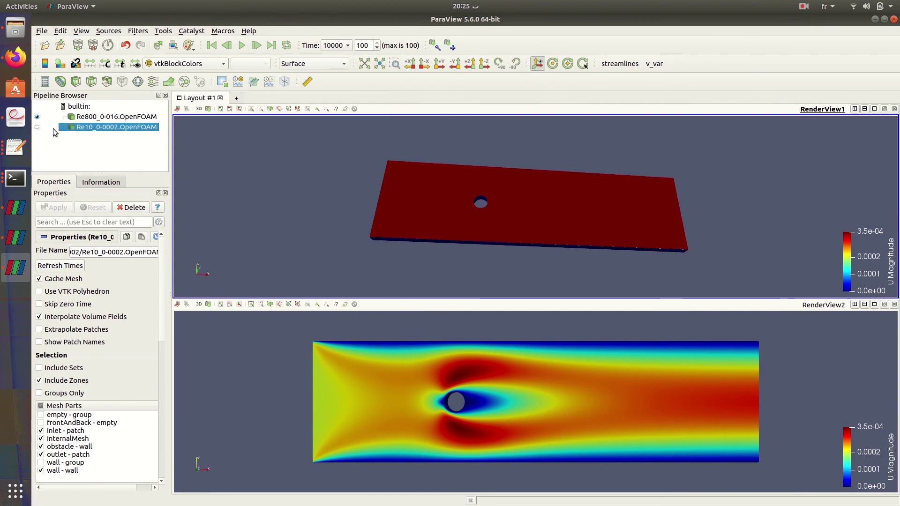
pyautogui.click(75, 117)
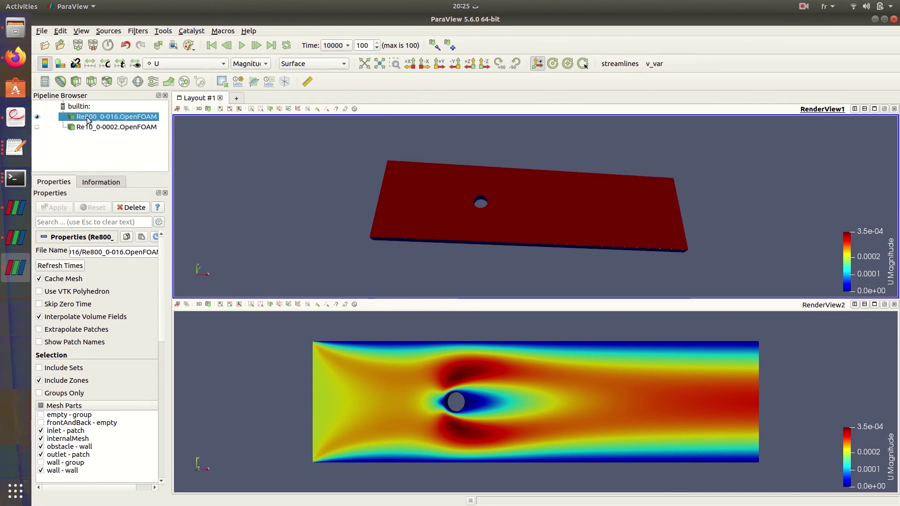
pyautogui.click(90, 64)
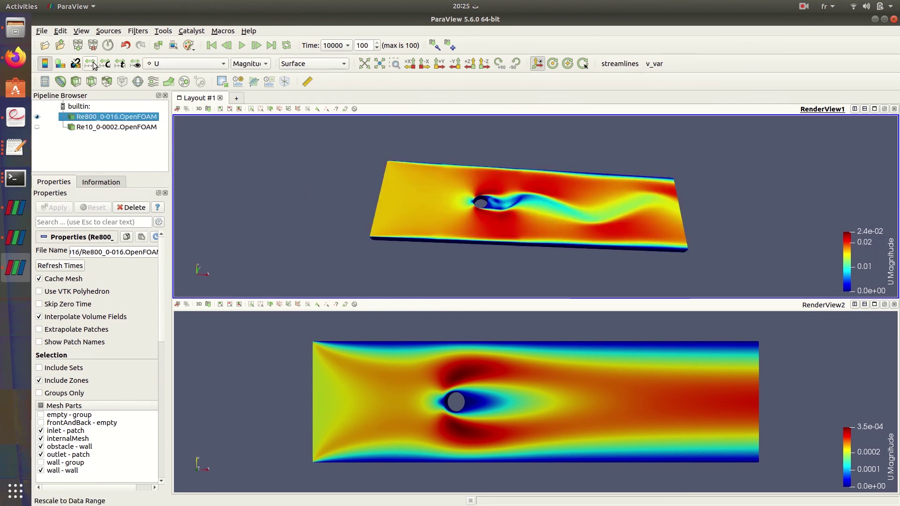
pyautogui.moveTo(356, 181); pyautogui.dragTo(394, 225)
pyautogui.moveTo(867, 262); pyautogui.dragTo(796, 210)
pyautogui.click(470, 64)
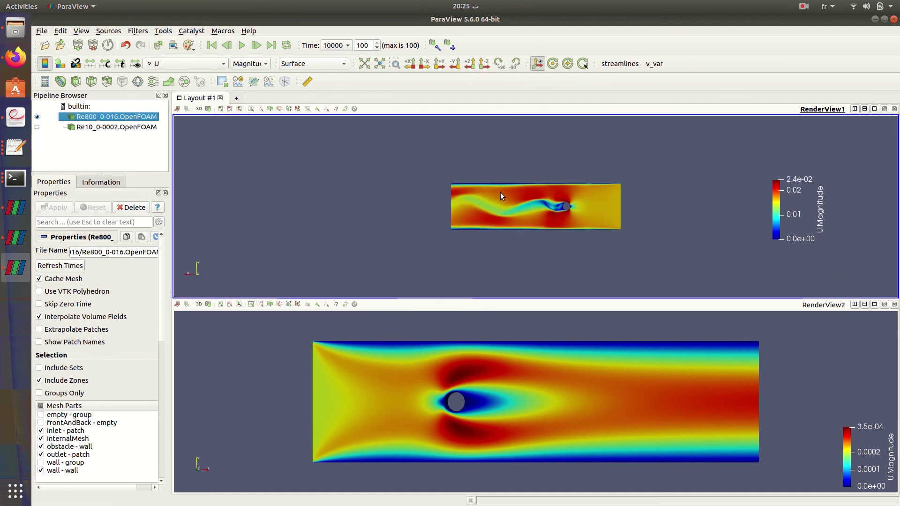
pyautogui.click(484, 63)
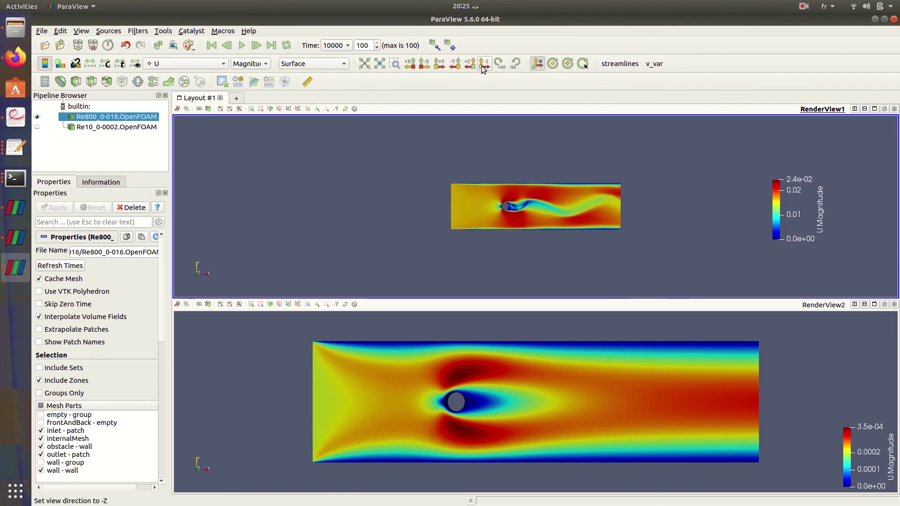
pyautogui.scroll(10, 549, 198)
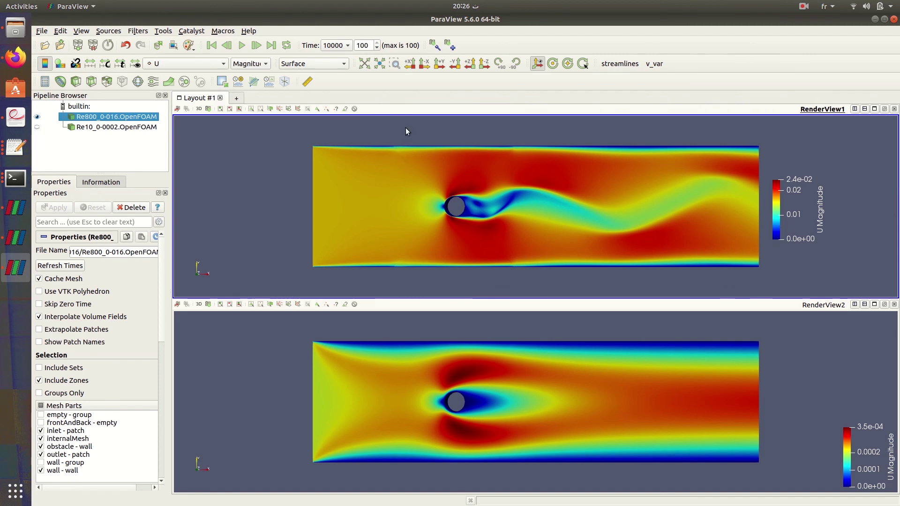
# - Move the upper colour legend to the right edge and the lower legend up-left
pyautogui.moveTo(787, 221); pyautogui.dragTo(849, 218)
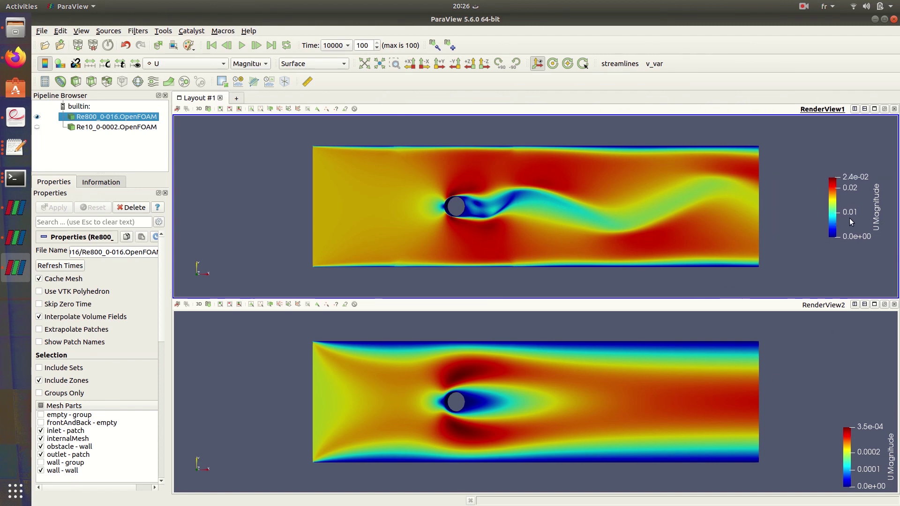
pyautogui.moveTo(861, 443); pyautogui.dragTo(840, 388)
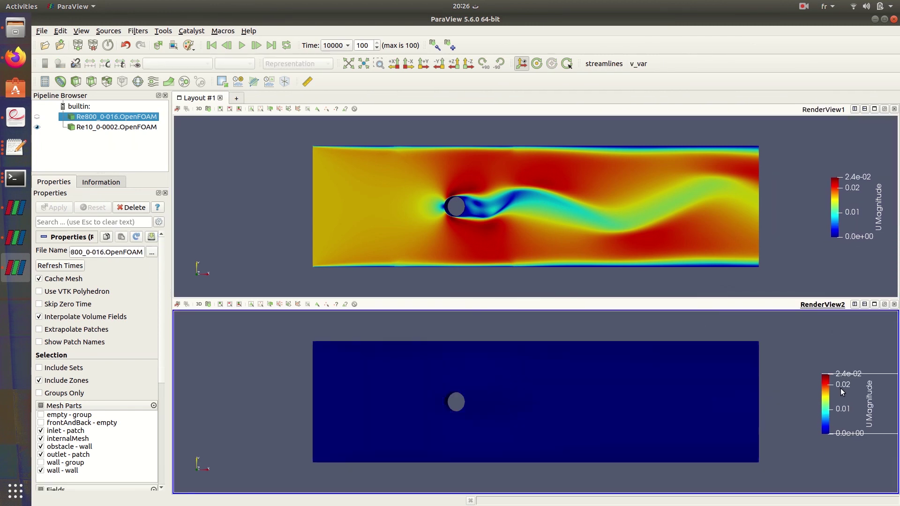
pyautogui.moveTo(316, 413); pyautogui.dragTo(314, 411)
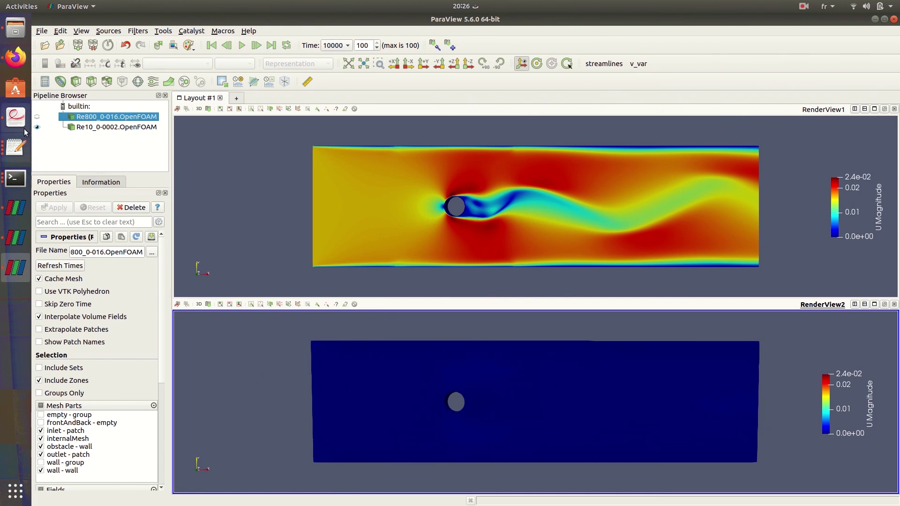
# - Activate the upper view and rescale Re800's U colouring to its 0–2.4e-02 data range
pyautogui.click(93, 127)
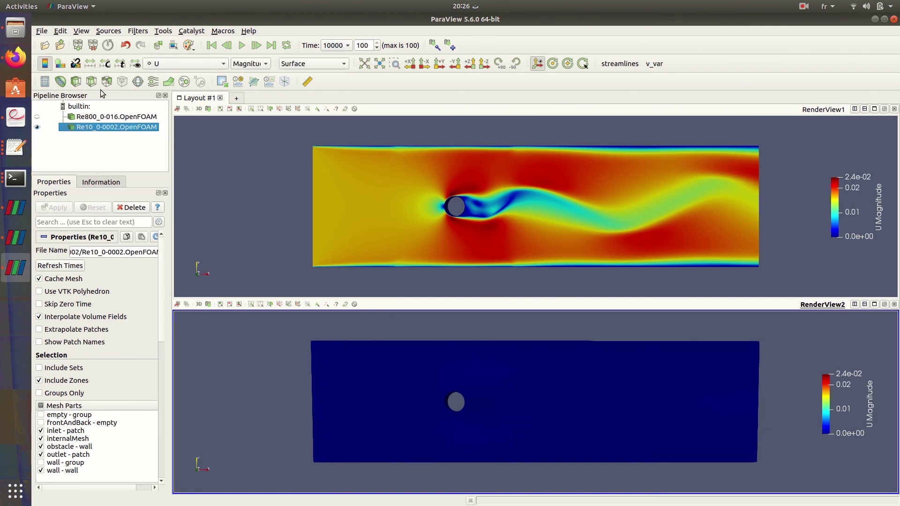
pyautogui.click(216, 166)
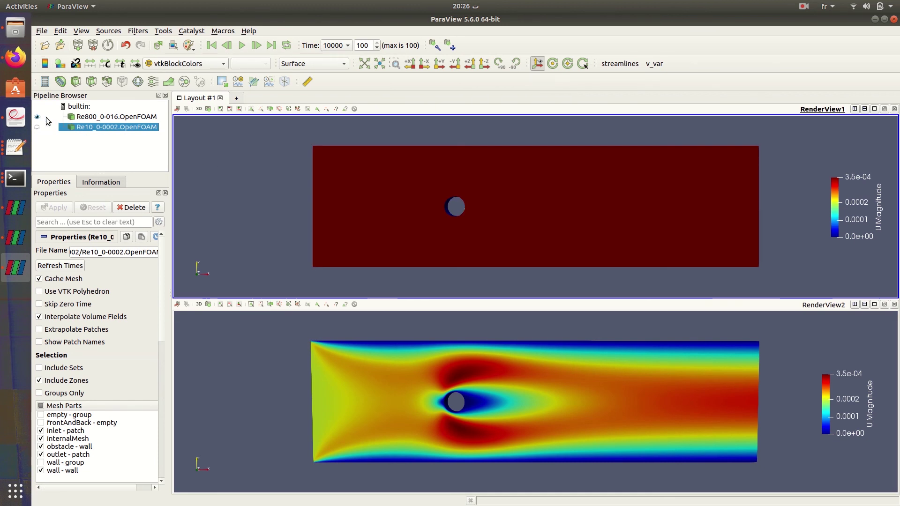
pyautogui.click(79, 117)
pyautogui.click(89, 65)
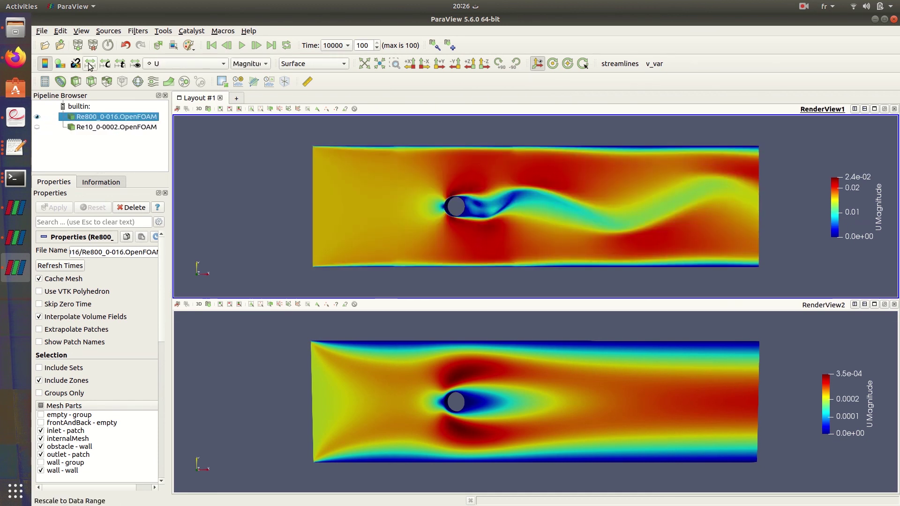
# - Save the animation as Ogg-Theora file 'a' with the default export options
pyautogui.click(42, 31)
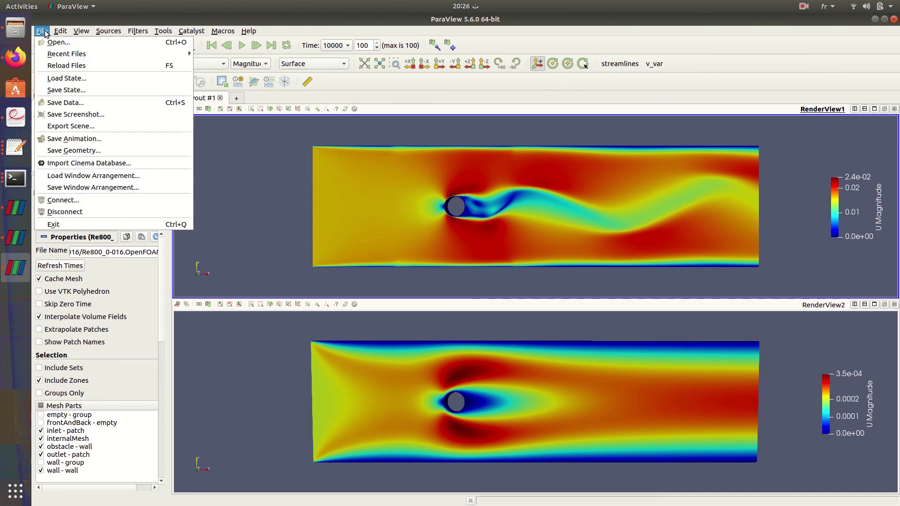
pyautogui.click(90, 139)
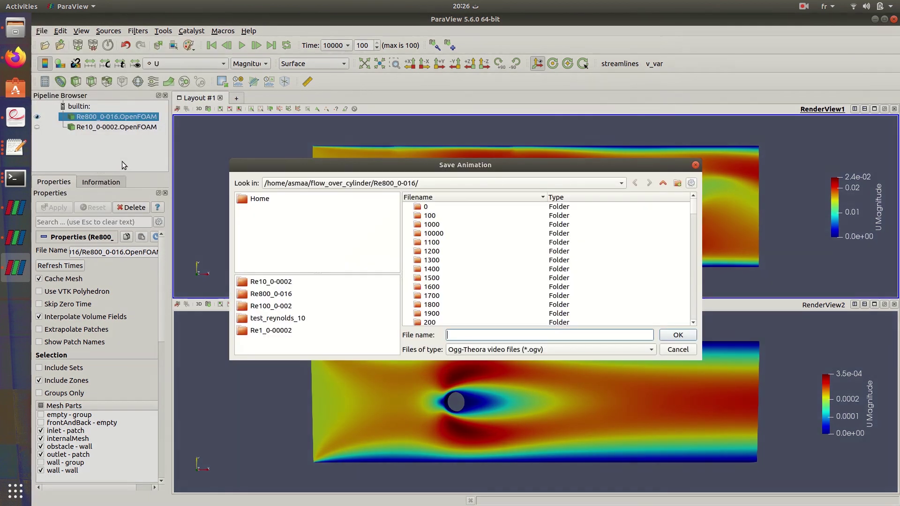
pyautogui.scroll(-20, 626, 251)
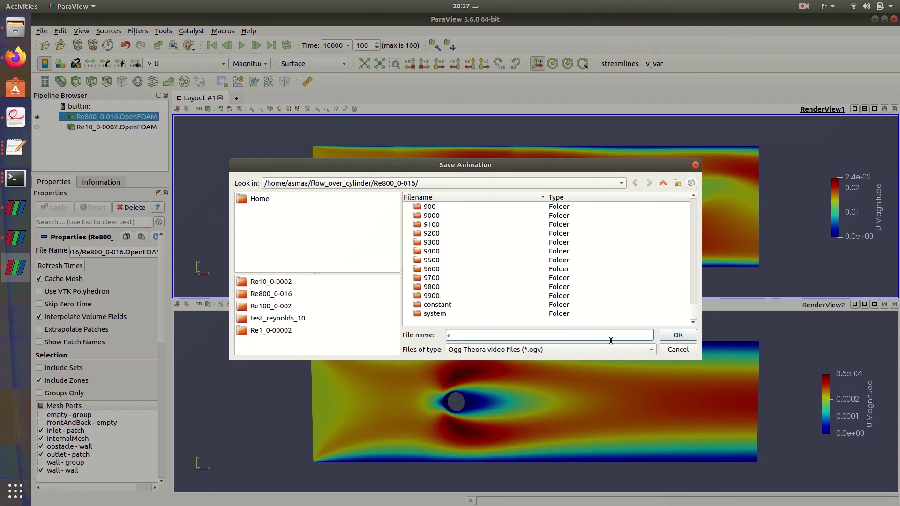
pyautogui.write('a')
pyautogui.click(675, 335)
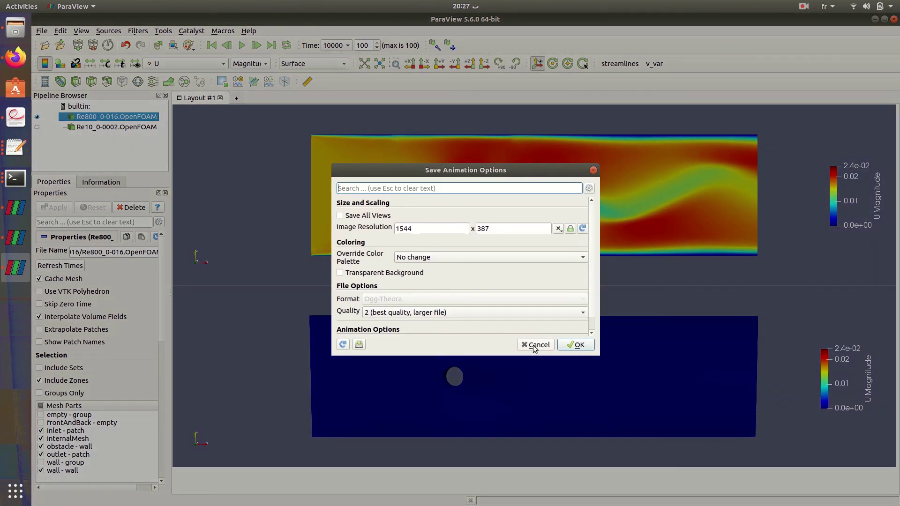
pyautogui.click(535, 345)
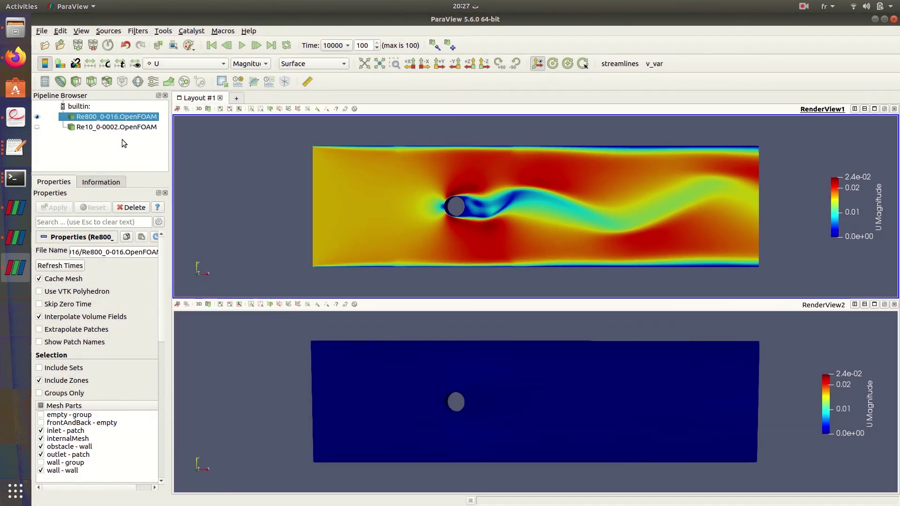
# - Close the lower render view and start saving the animation as 'a' again
pyautogui.click(895, 304)
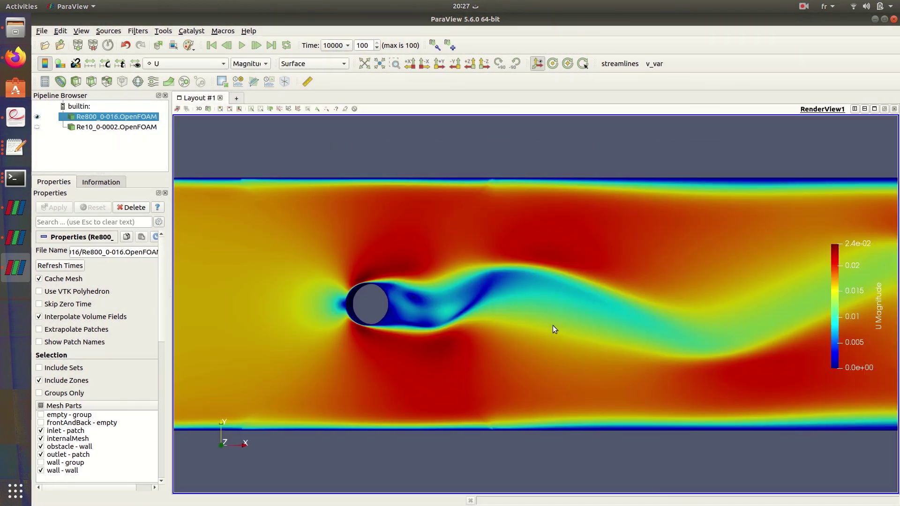
pyautogui.scroll(-4, 552, 325)
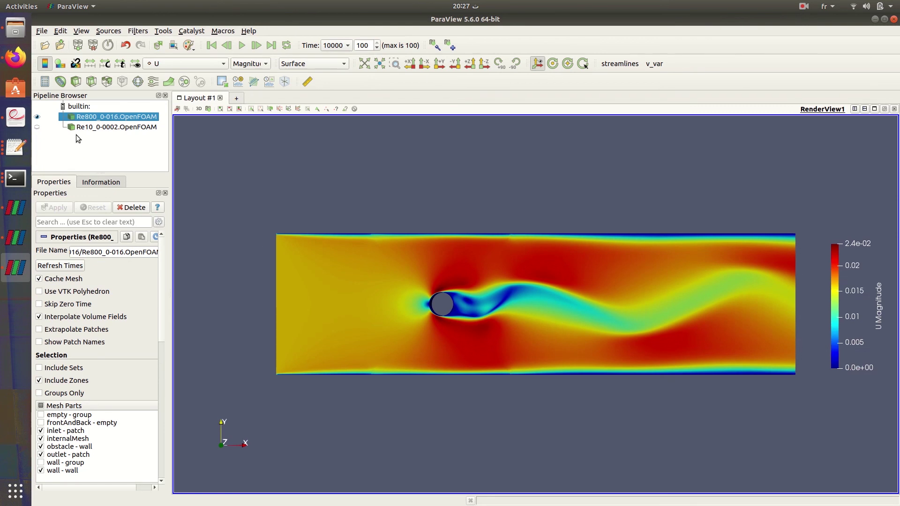
pyautogui.click(42, 31)
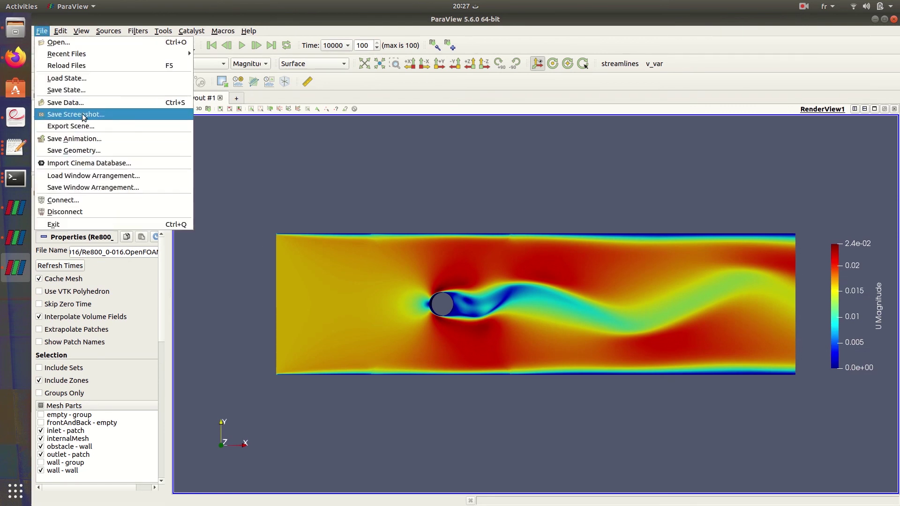
pyautogui.click(89, 140)
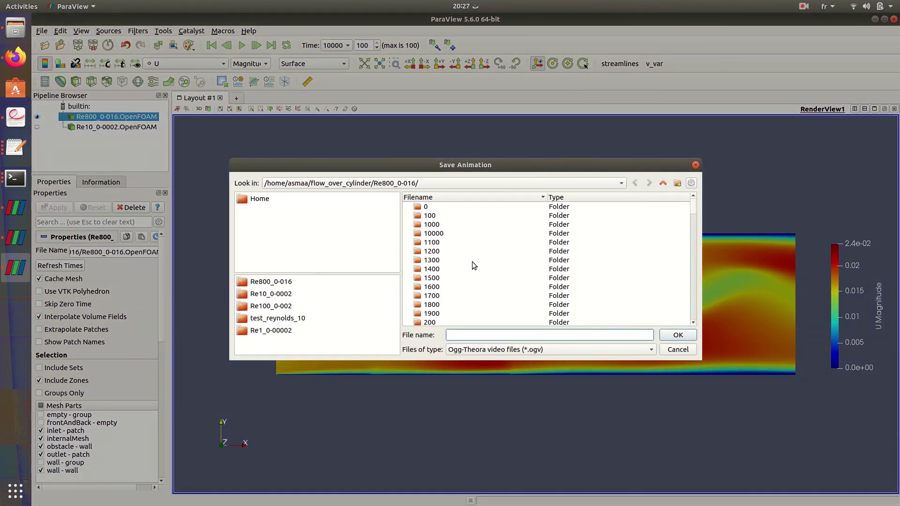
pyautogui.scroll(-20, 641, 311)
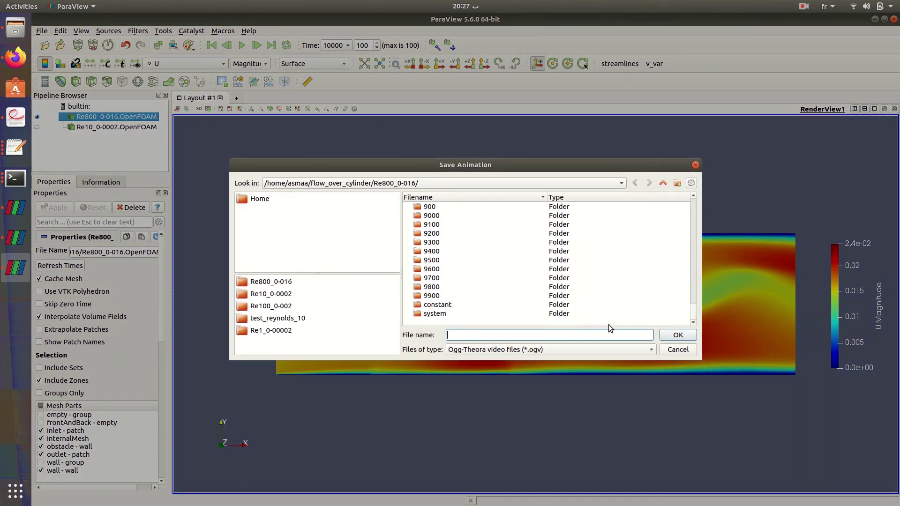
pyautogui.write('a')
pyautogui.press('Return')
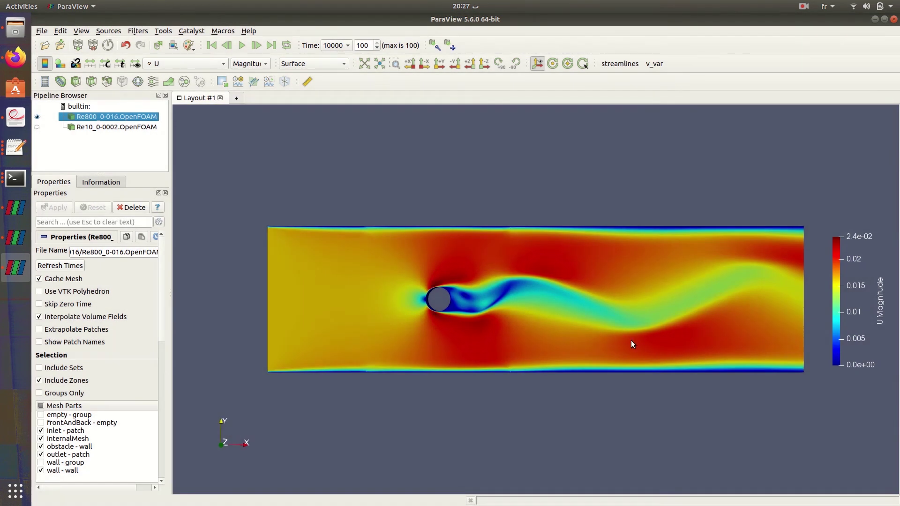
# - Export a.ogv at frame rate 3 with the colour palette overridden to White Background
pyautogui.doubleClick(428, 332)
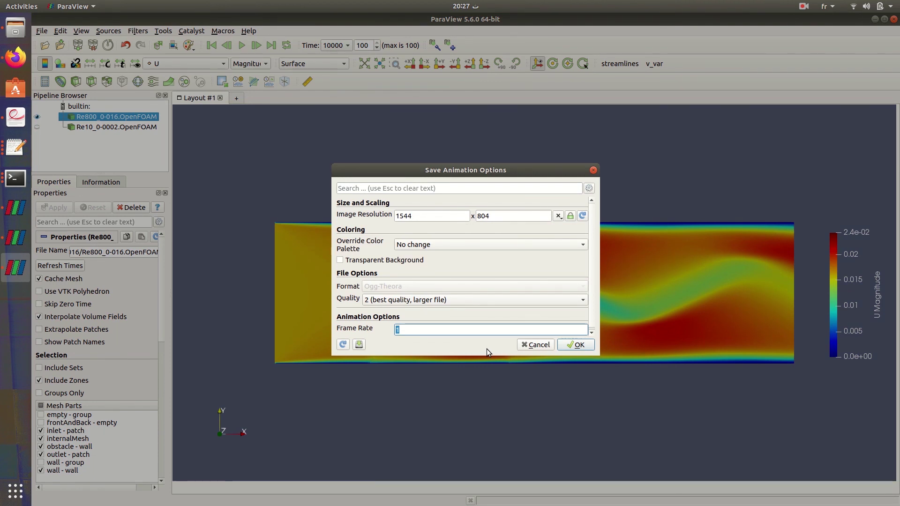
pyautogui.write('3')
pyautogui.click(460, 243)
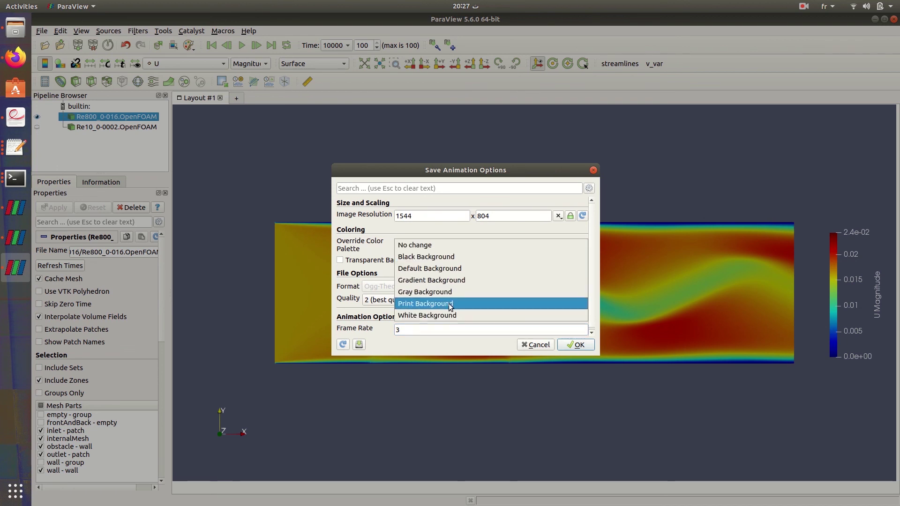
pyautogui.click(469, 316)
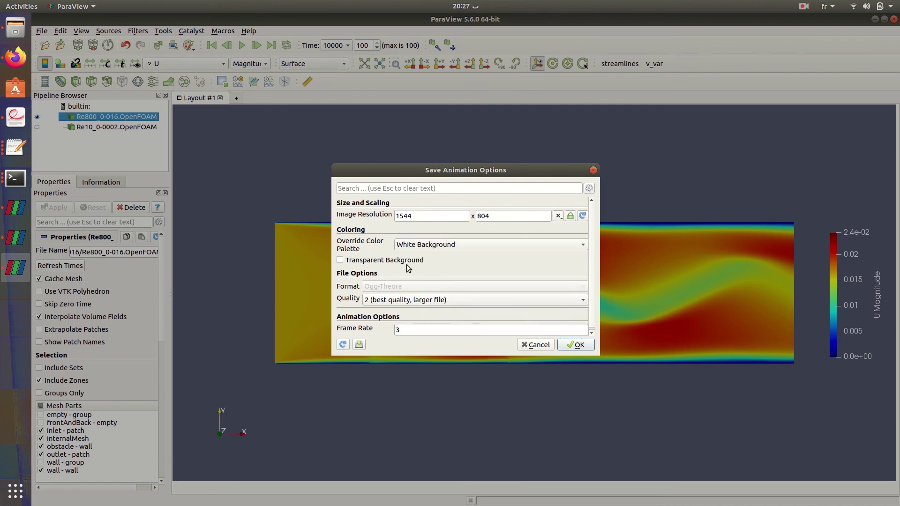
pyautogui.click(575, 345)
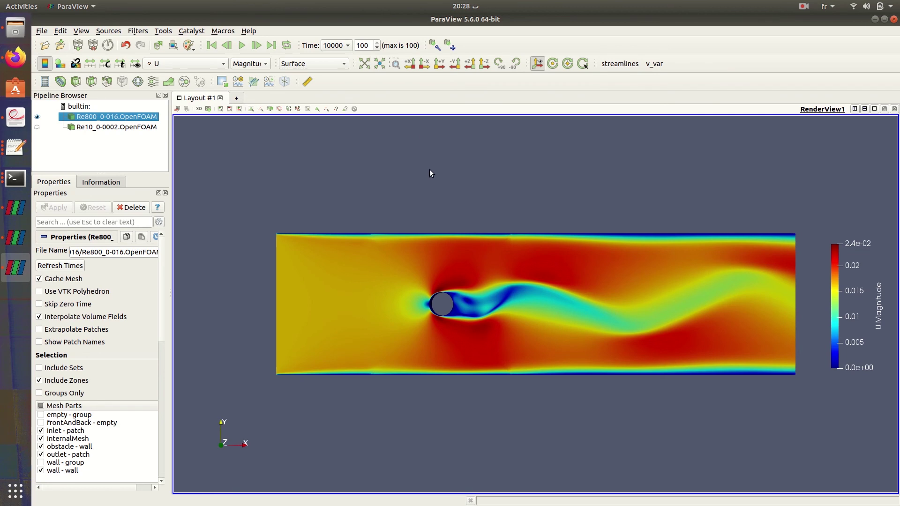
# - Open the Re800_0-016 case folder in Files to find a.ogv
pyautogui.click(15, 28)
pyautogui.click(215, 136)
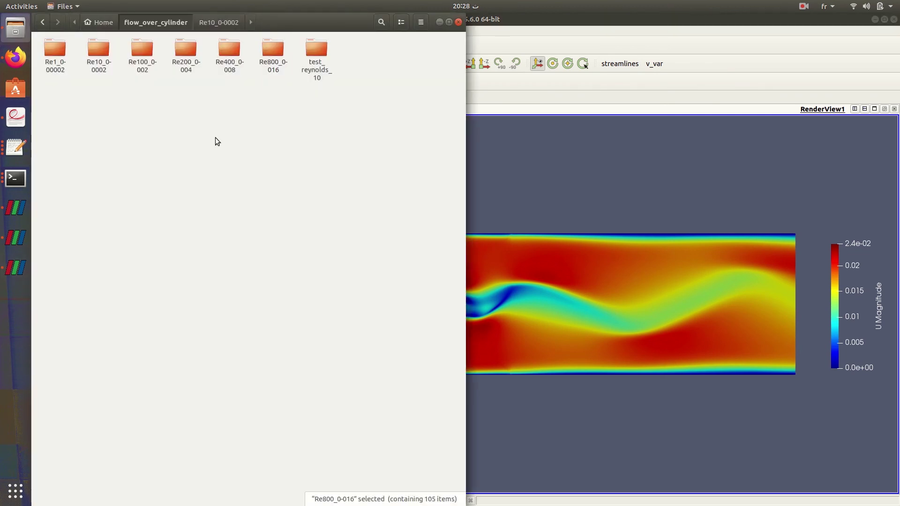
pyautogui.doubleClick(272, 51)
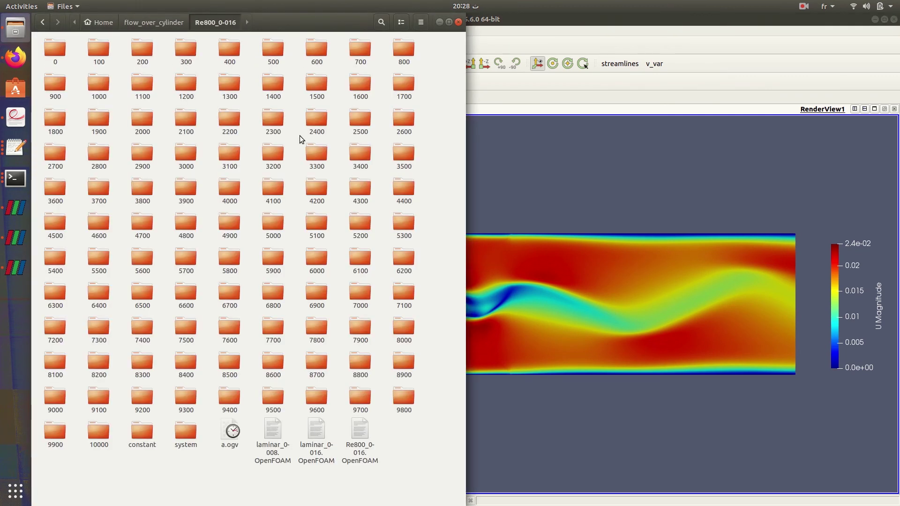
# - Play a.ogv in Videos, then close the player
pyautogui.doubleClick(227, 430)
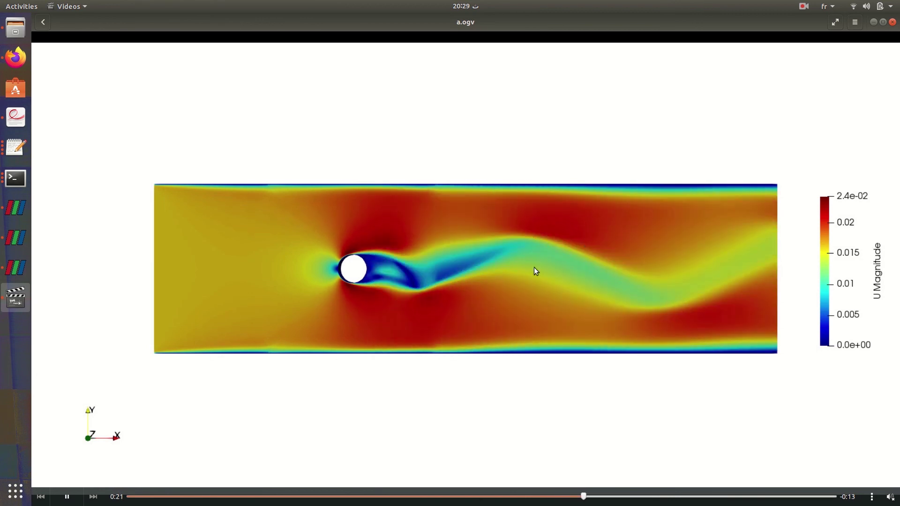
pyautogui.click(892, 22)
# - Bring flow_cylinder.pdf back to its title page while Files shows the flow_over_cylinder folder
pyautogui.click(15, 116)
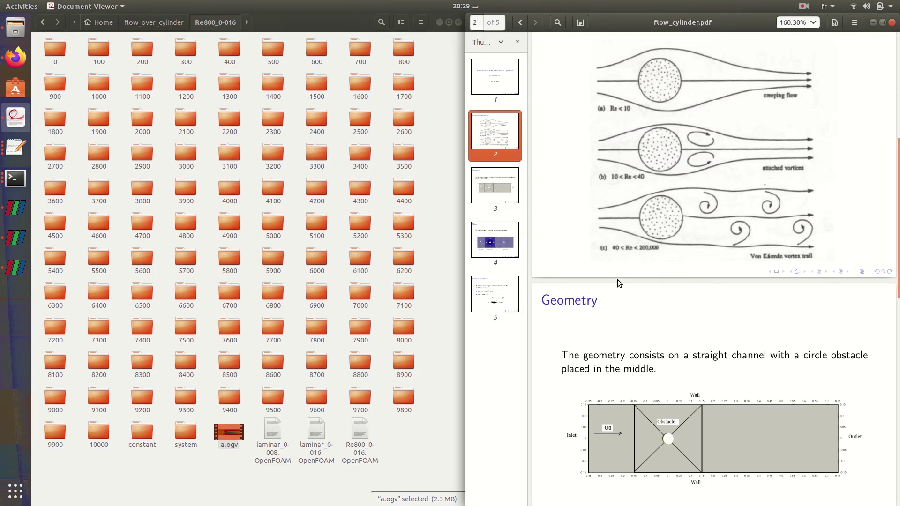
pyautogui.click(171, 22)
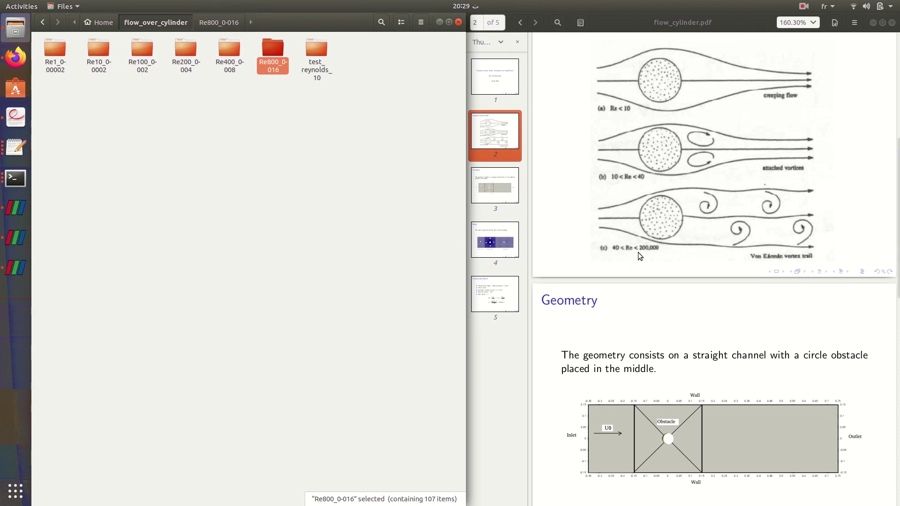
pyautogui.scroll(5, 637, 253)
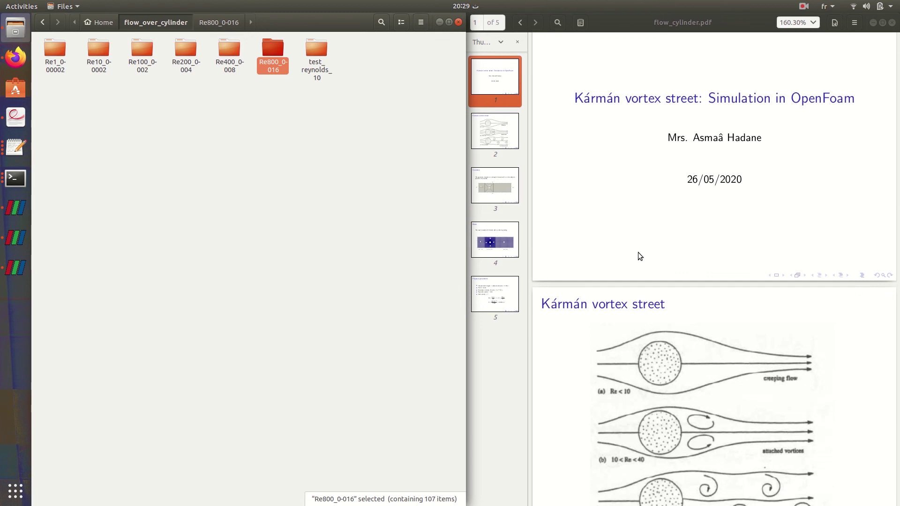
pyautogui.click(374, 227)
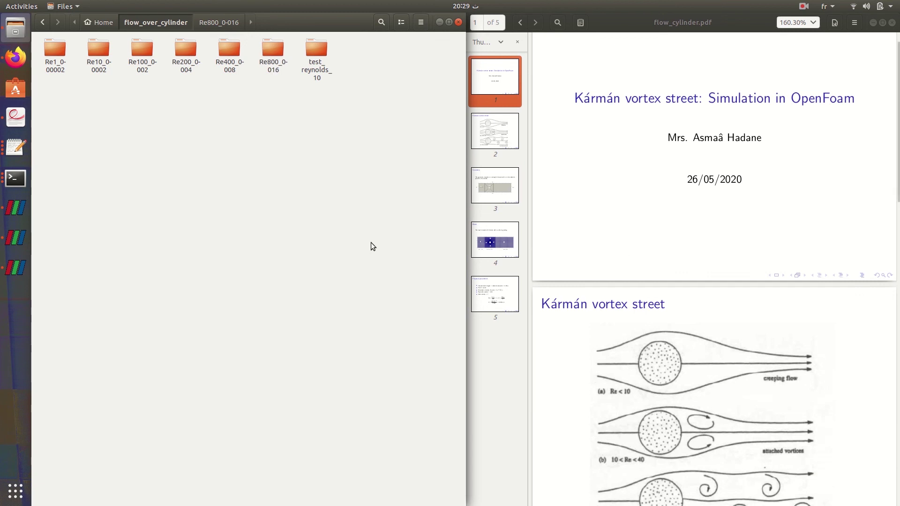
pyautogui.click(803, 6)
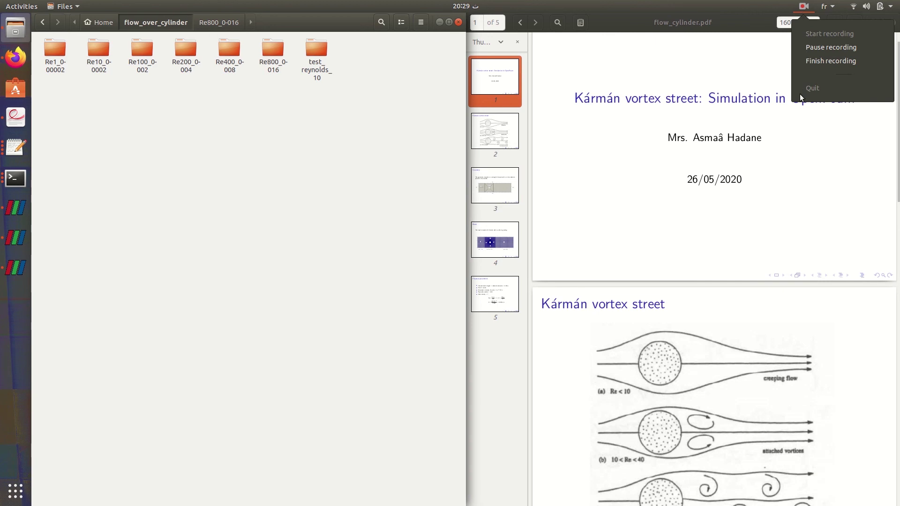